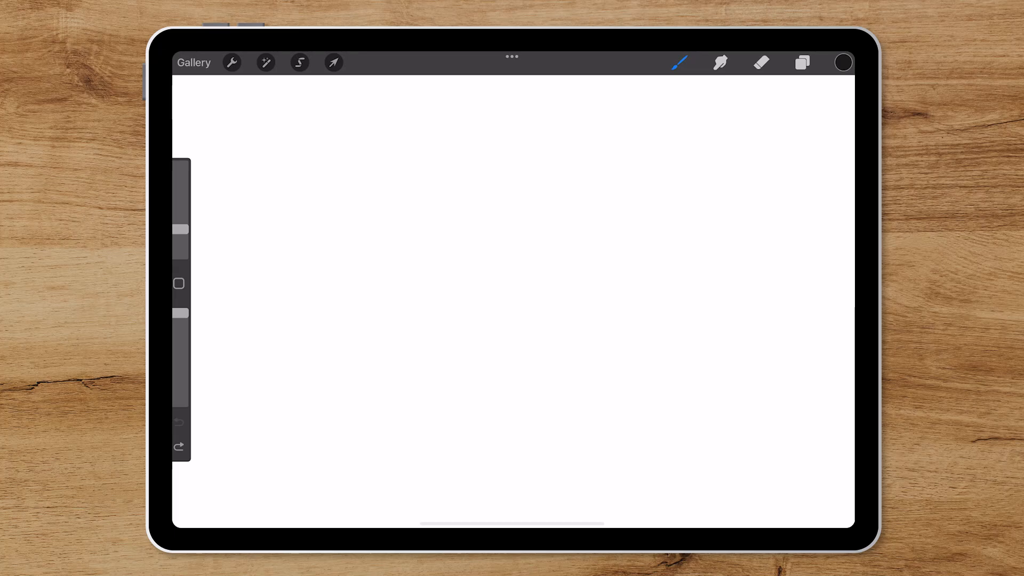
Step: Choose a textured brush from the Drawing category and paint the wide rough band
{"action": "left_click", "coordinate": [680, 63]}
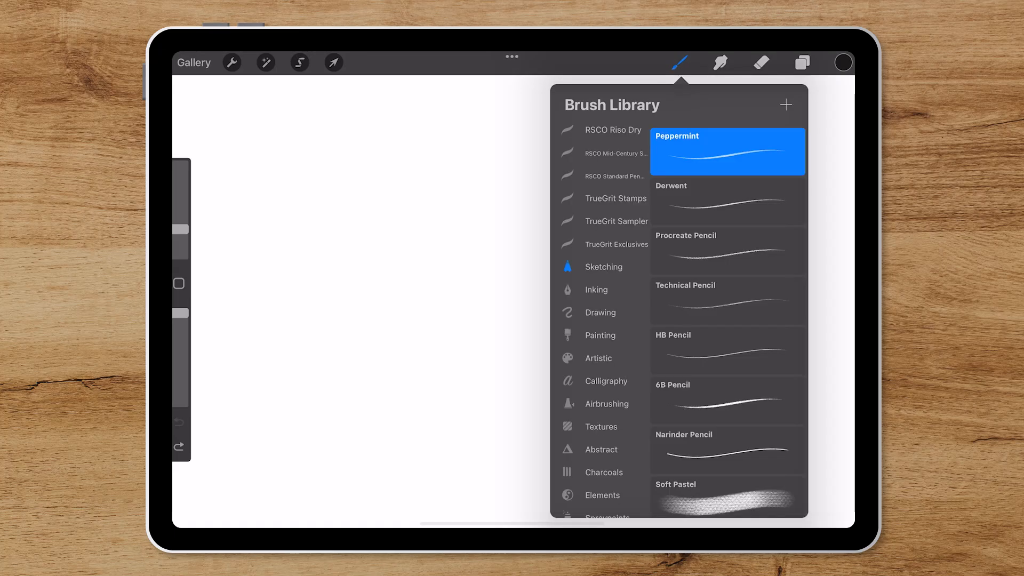
{"action": "left_click", "coordinate": [601, 312]}
{"action": "scroll", "coordinate": [729, 320], "scroll_direction": "down", "scroll_amount": 2}
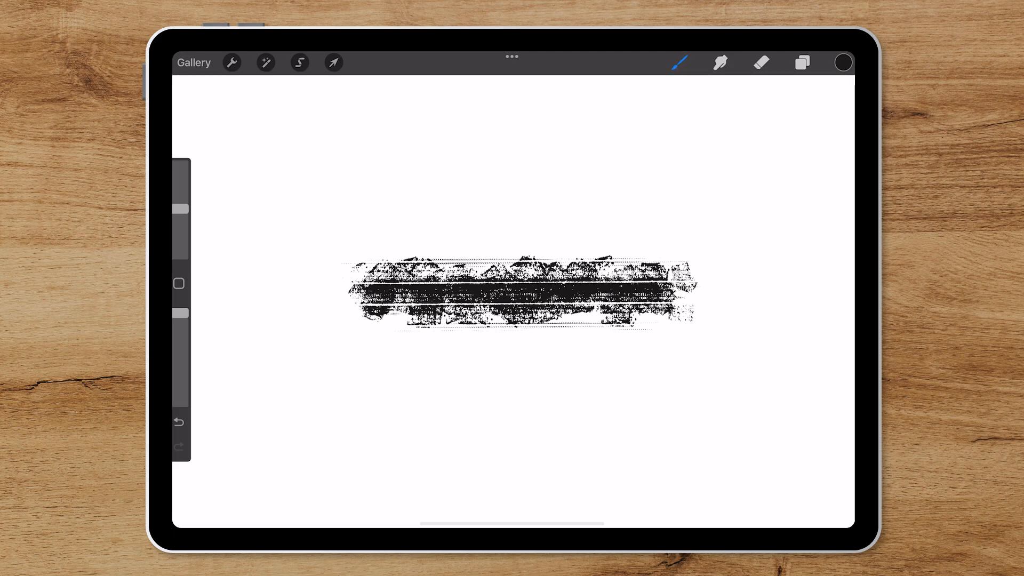
Step: Switch to the Little Pine brush and paint a thinner horizontal line below the band
{"action": "left_click", "coordinate": [679, 63]}
{"action": "scroll", "coordinate": [728, 320], "scroll_direction": "up", "scroll_amount": 3}
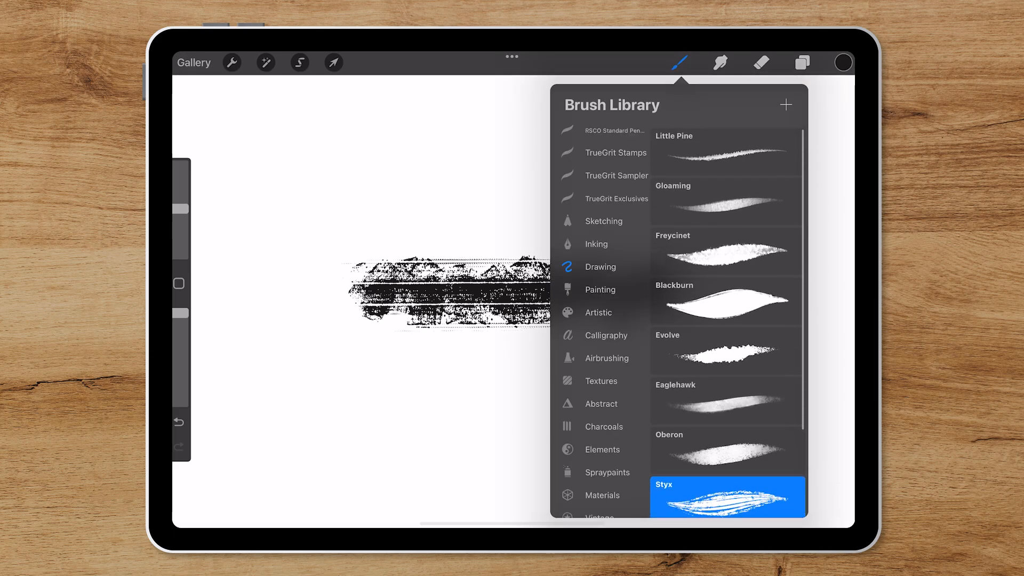
{"action": "left_click", "coordinate": [727, 152]}
{"action": "left_click", "coordinate": [360, 400]}
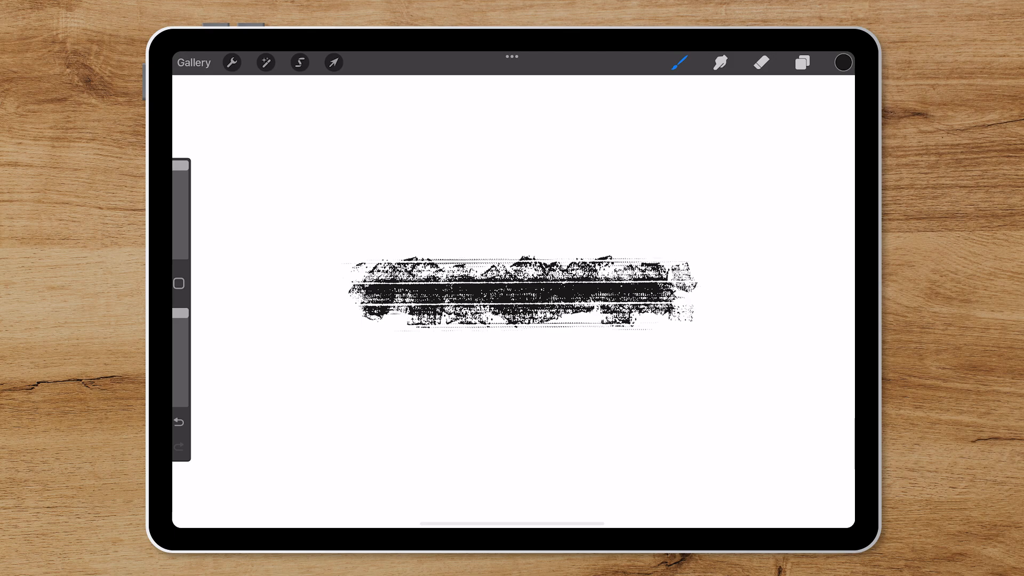
{"action": "left_click_drag", "start_coordinate": [368, 419], "coordinate": [704, 422]}
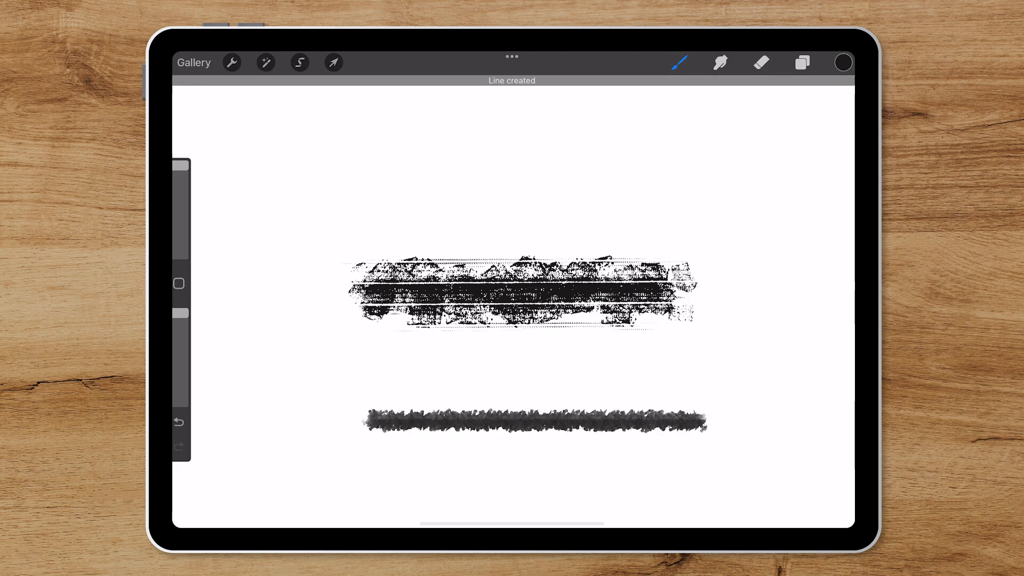
Step: Tweak the lower line's end, then share the two-stroke artwork as a JPEG via Actions
{"action": "left_click_drag", "start_coordinate": [704, 422], "coordinate": [700, 421]}
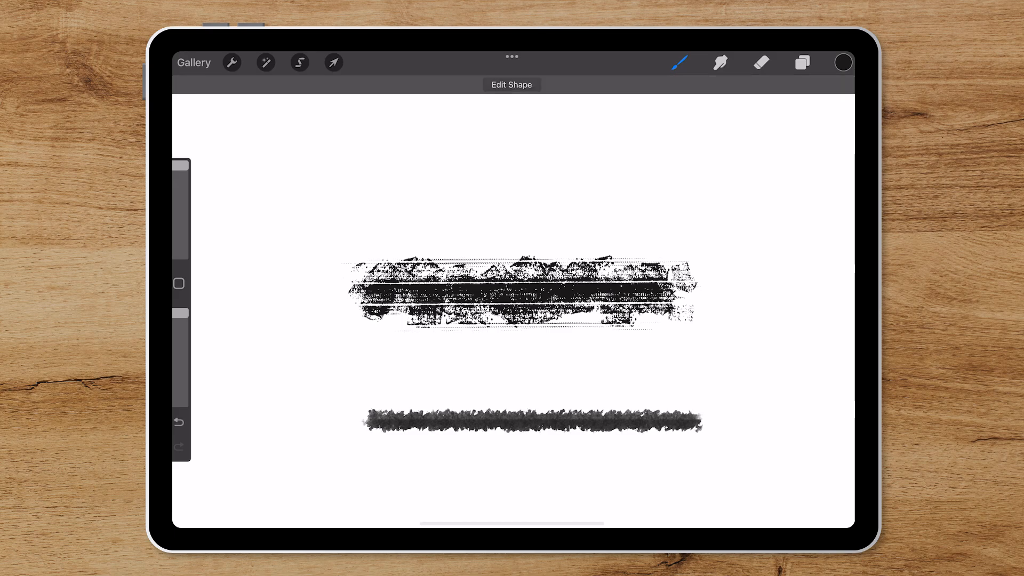
{"action": "left_click", "coordinate": [232, 63]}
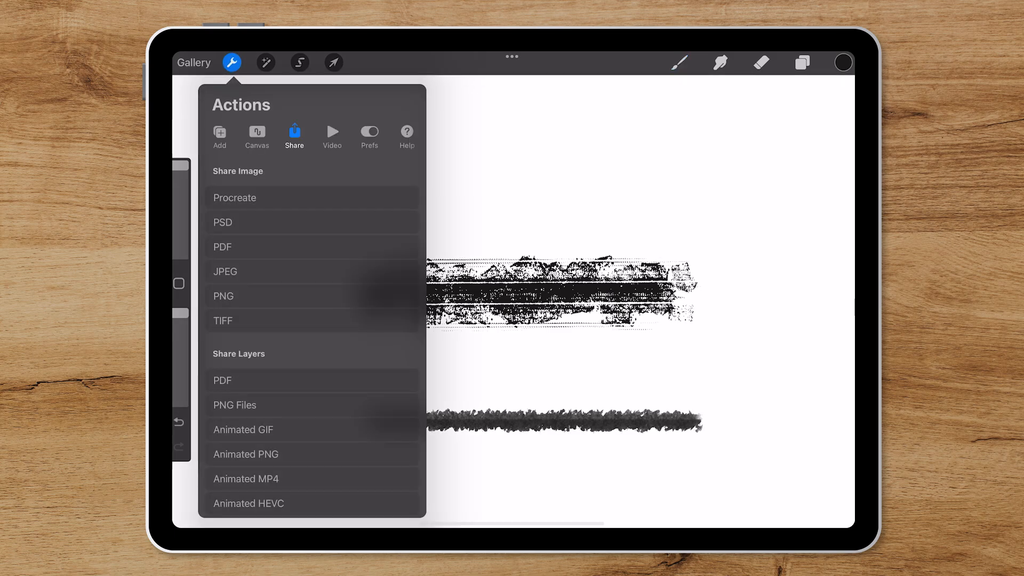
{"action": "left_click", "coordinate": [312, 271]}
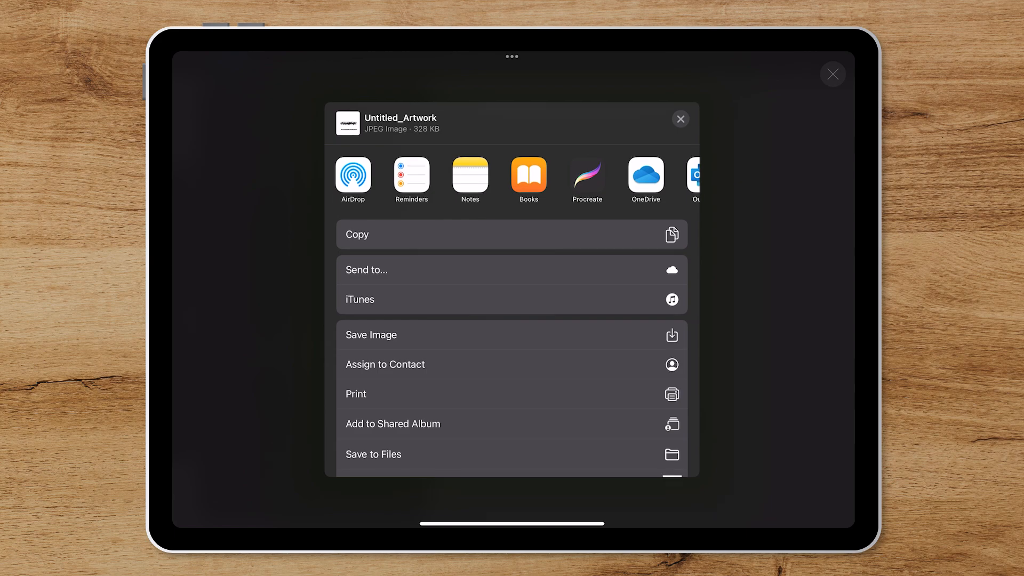
{"action": "left_click", "coordinate": [512, 335]}
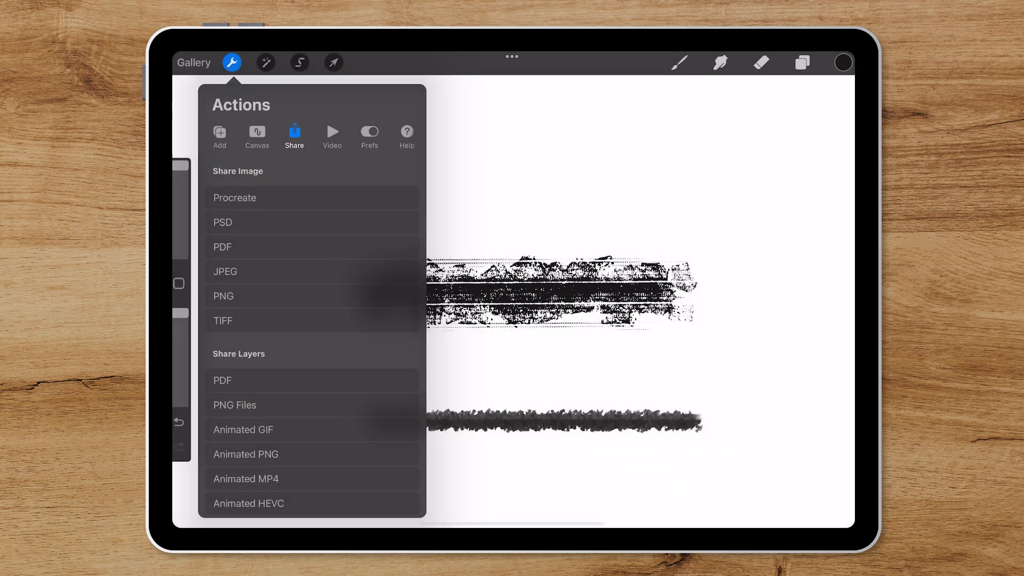
{"action": "left_click", "coordinate": [232, 62]}
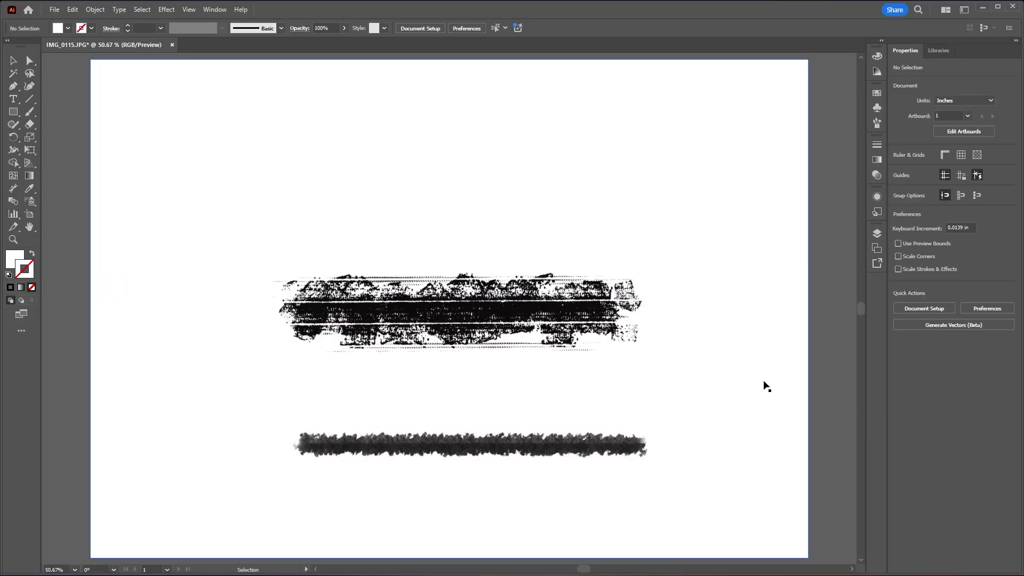
Step: Image-trace the placed stroke image with the Black and White Logo preset, accepting the size warning
{"action": "left_click", "coordinate": [763, 388]}
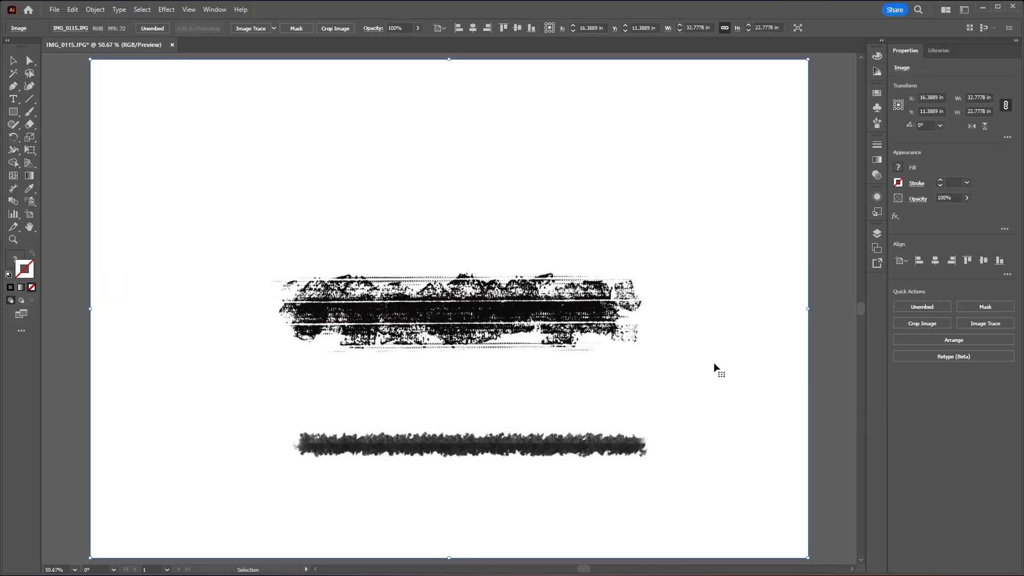
{"action": "left_click", "coordinate": [274, 29]}
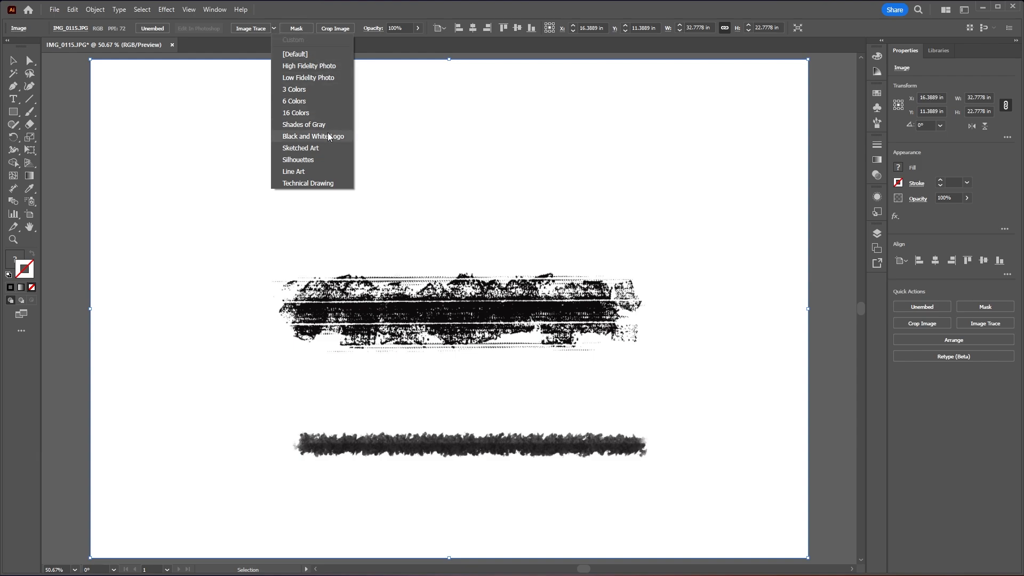
{"action": "left_click", "coordinate": [350, 139]}
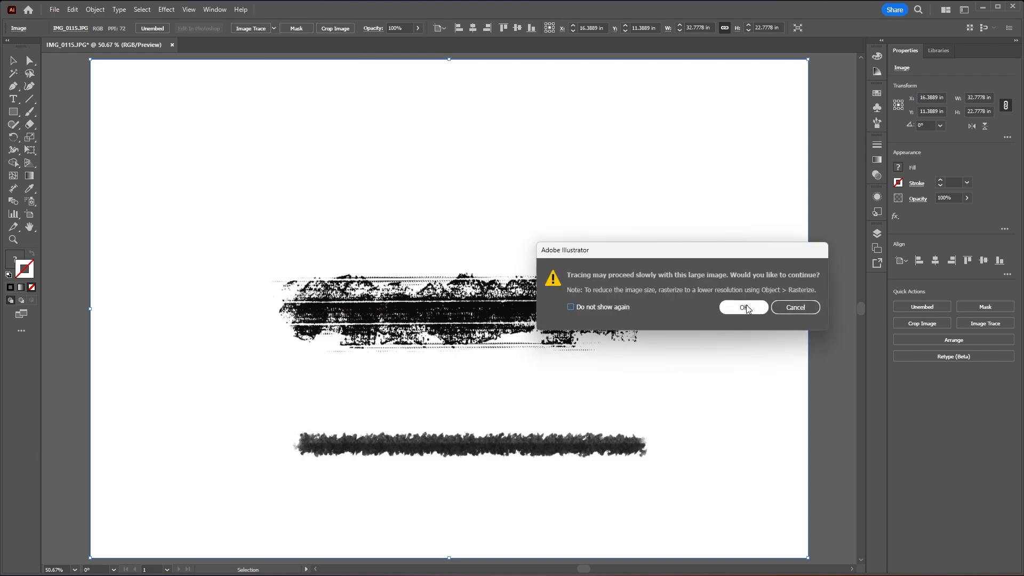
{"action": "left_click", "coordinate": [744, 307]}
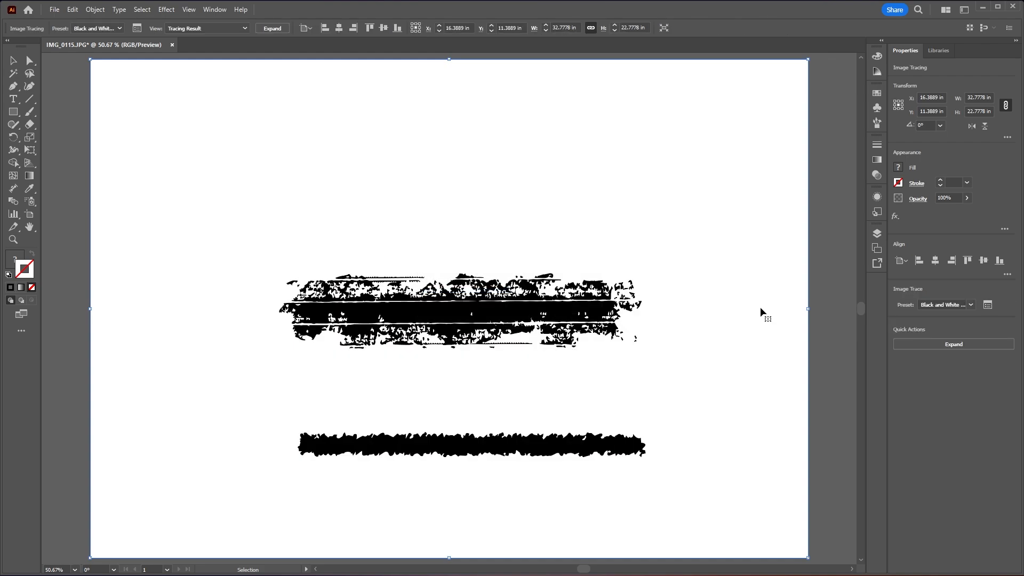
Step: In the Image Trace panel's Advanced options, set Paths to 100% and Noise to 1 px
{"action": "left_click", "coordinate": [140, 31]}
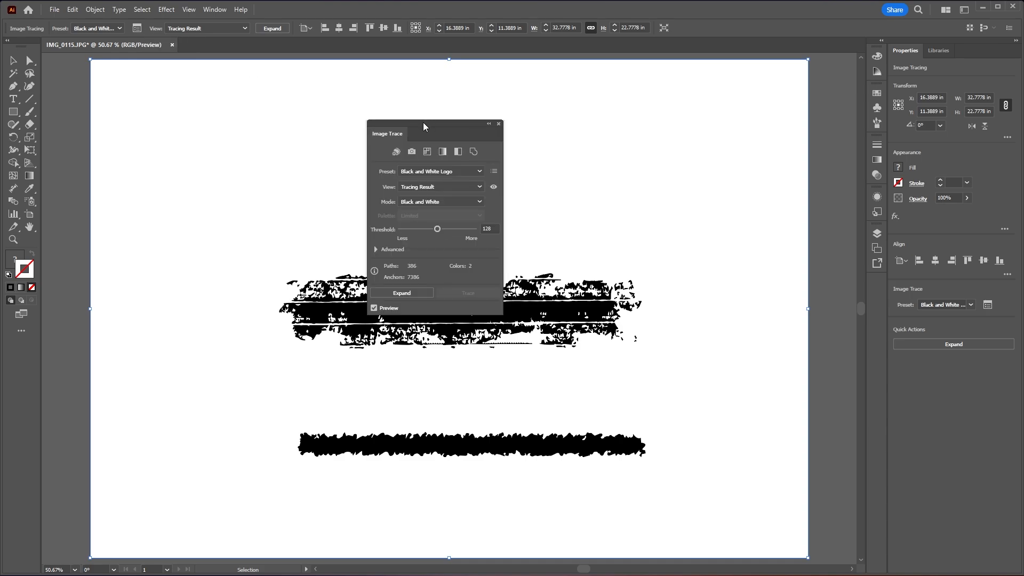
{"action": "left_click_drag", "start_coordinate": [423, 127], "coordinate": [173, 88]}
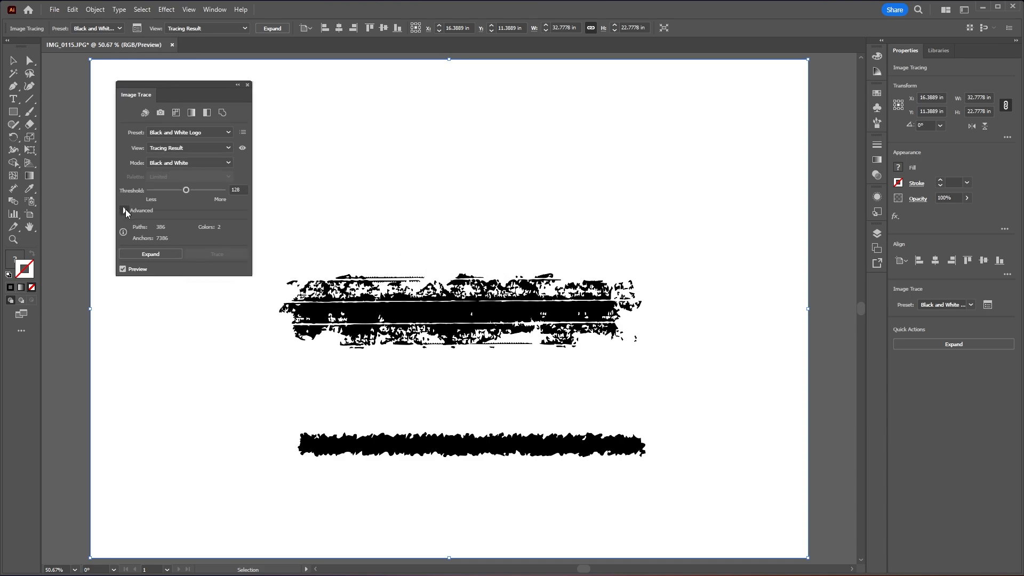
{"action": "left_click", "coordinate": [125, 210]}
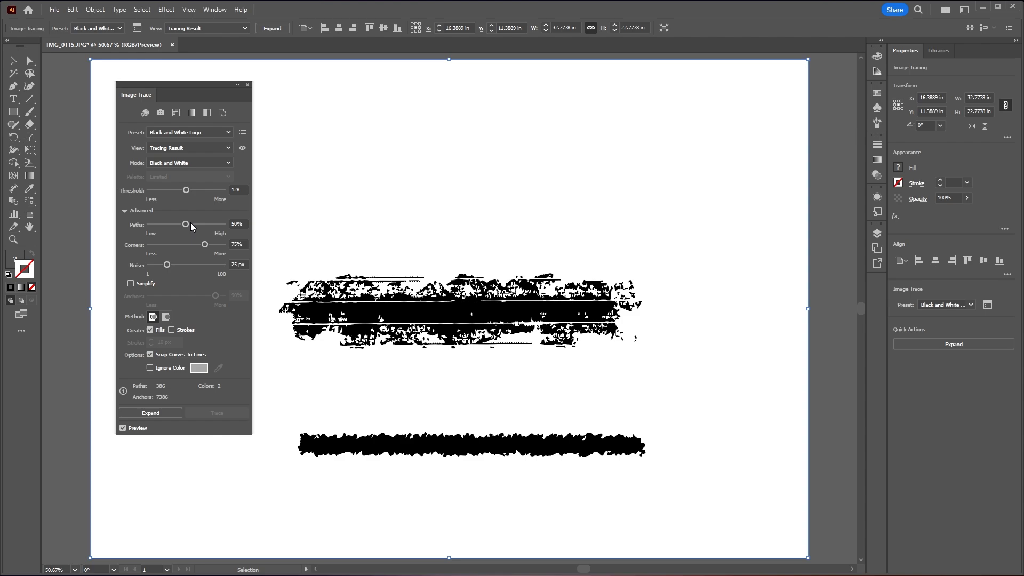
{"action": "left_click_drag", "start_coordinate": [185, 225], "coordinate": [233, 226]}
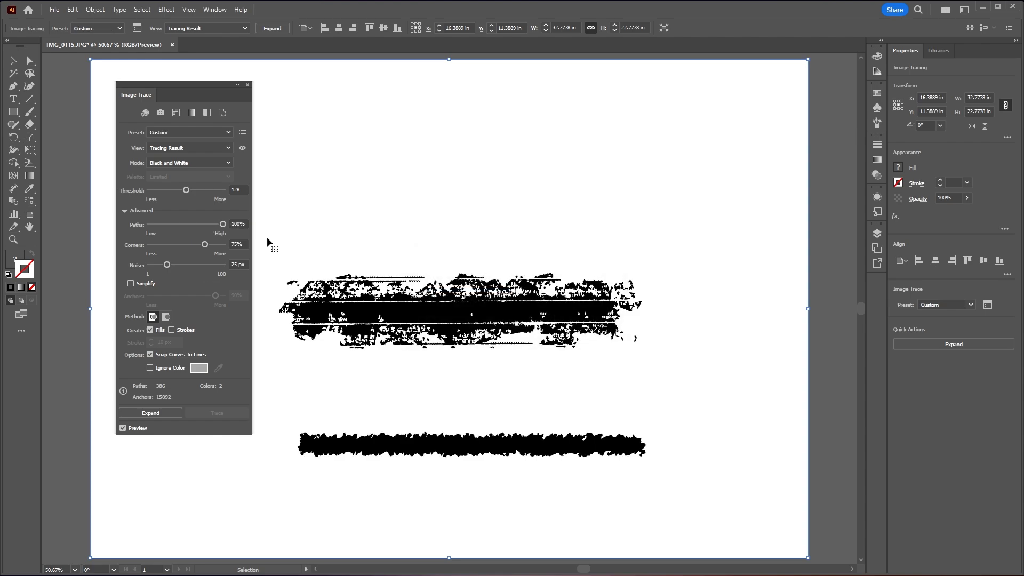
{"action": "left_click_drag", "start_coordinate": [167, 266], "coordinate": [137, 270]}
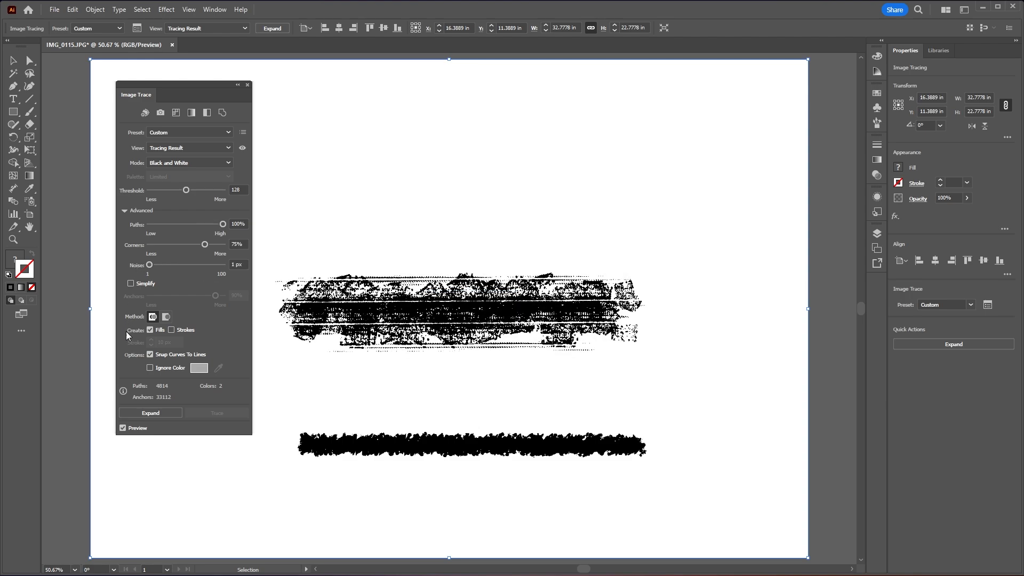
Step: Enable Ignore Color for white and expand the trace into editable vector paths
{"action": "left_click", "coordinate": [150, 368]}
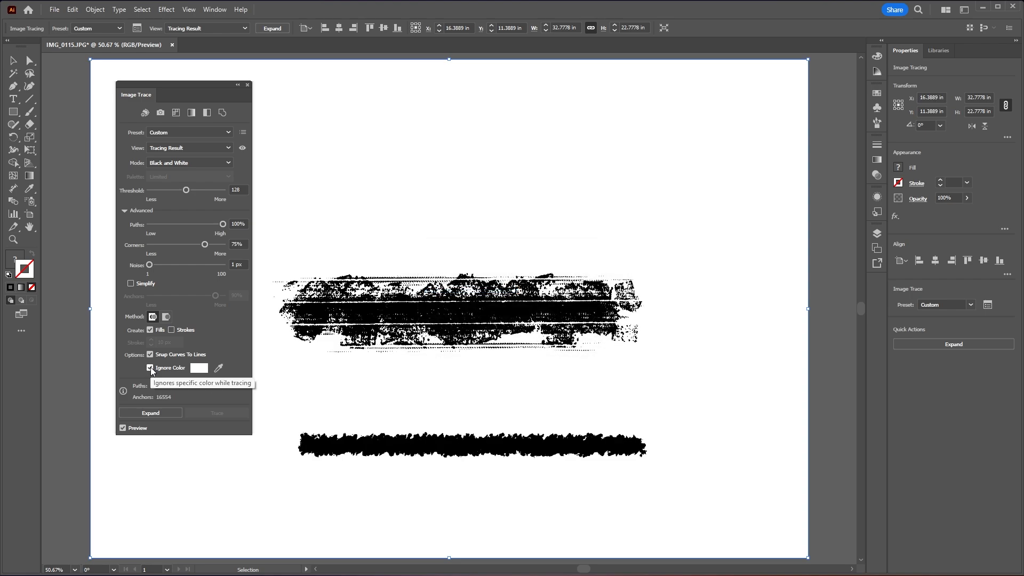
{"action": "left_click", "coordinate": [150, 412]}
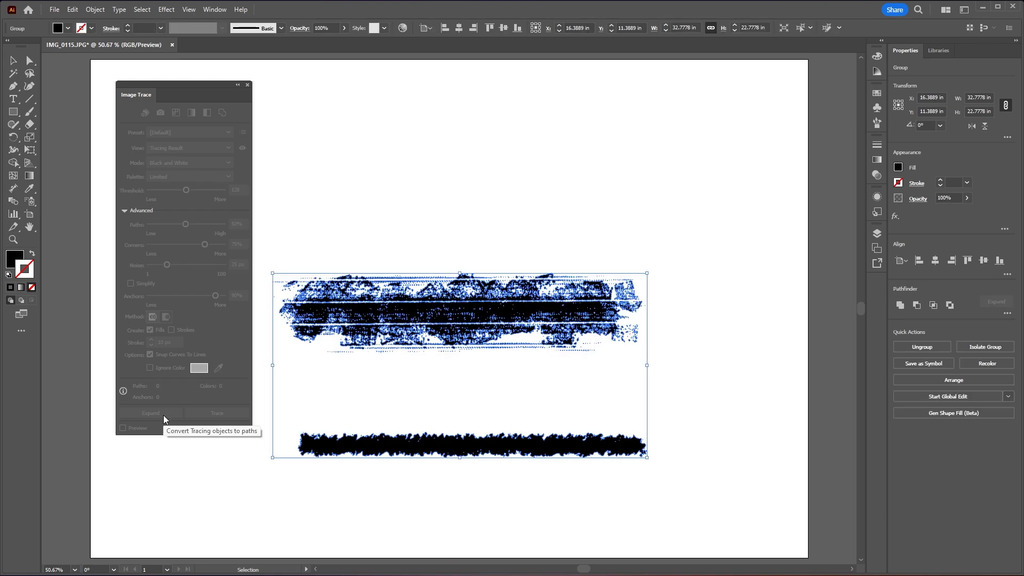
Step: Close the trace panel and marquee-select all anchors of the upper traced stroke with Direct Selection
{"action": "left_click", "coordinate": [247, 85]}
{"action": "key", "text": "ctrl"}
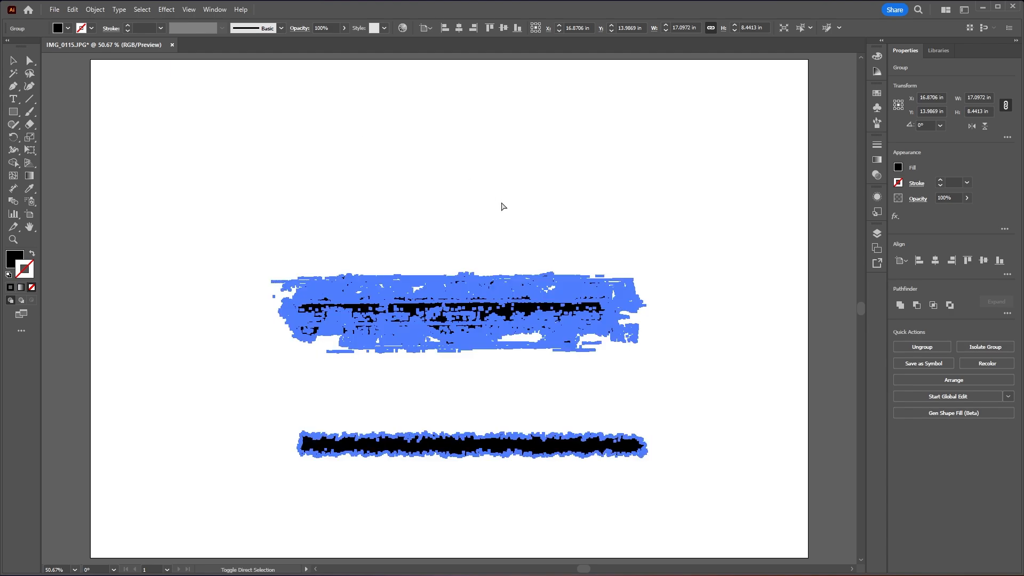
{"action": "left_click_drag", "start_coordinate": [235, 216], "coordinate": [704, 366]}
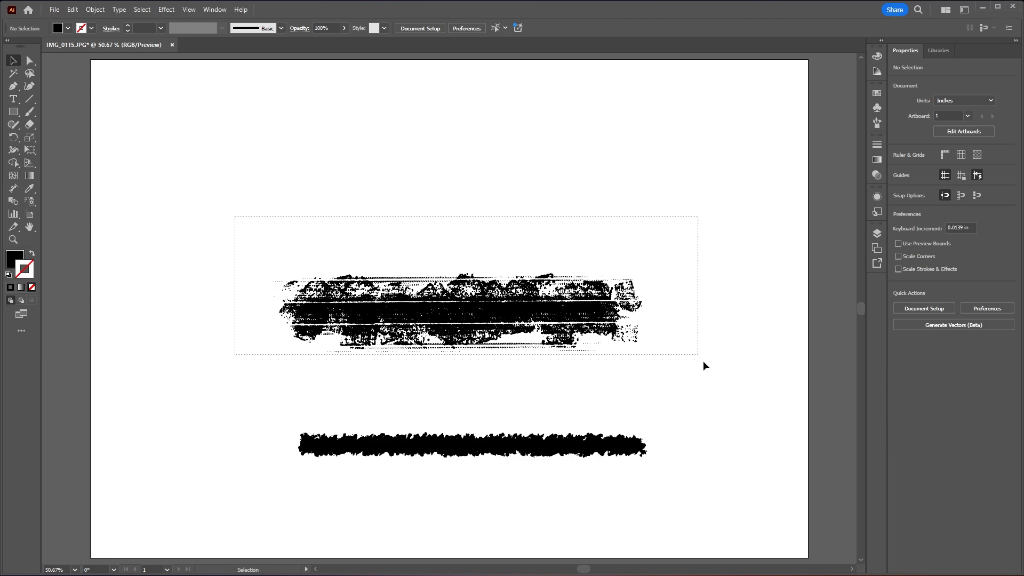
{"action": "mouse_move", "coordinate": [709, 487]}
{"action": "left_mouse_down"}
{"action": "mouse_move", "coordinate": [230, 435]}
{"action": "mouse_move", "coordinate": [217, 411]}
{"action": "left_mouse_up"}
{"action": "key", "text": "a"}
{"action": "left_click_drag", "start_coordinate": [416, 320], "coordinate": [469, 312]}
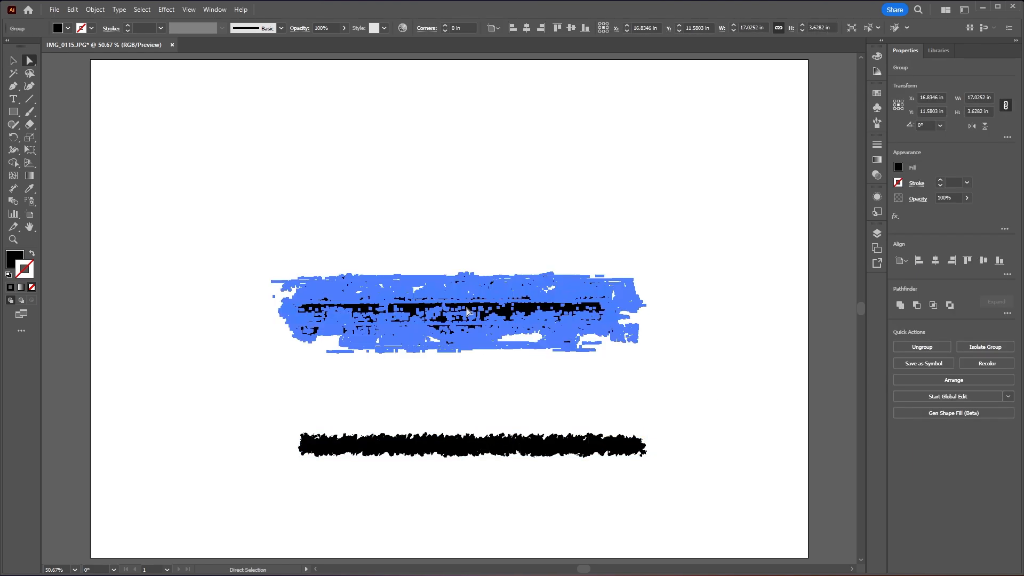
Step: Start Object > Path > Simplify and bring up its full settings dialog
{"action": "left_click", "coordinate": [95, 9]}
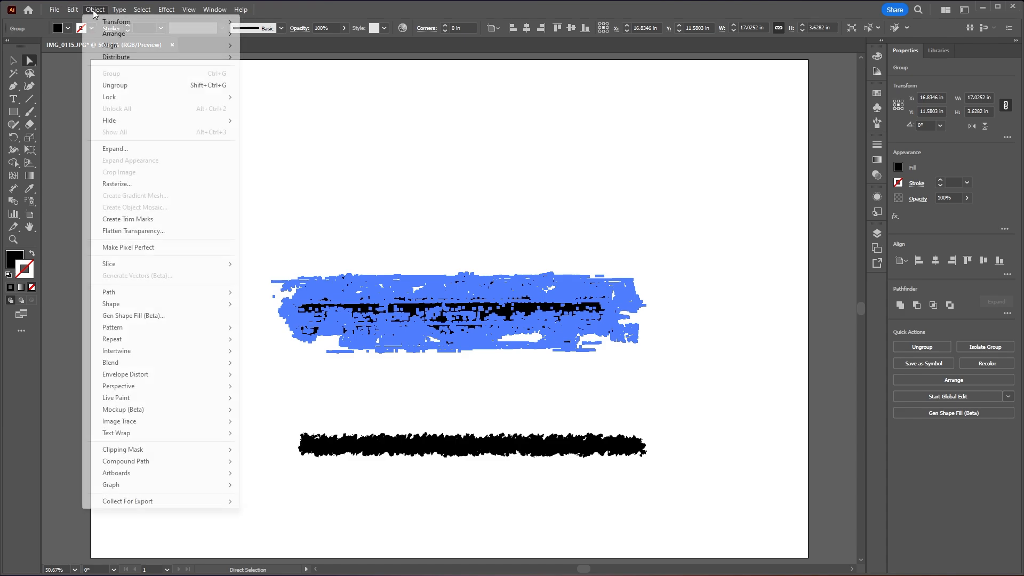
{"action": "mouse_move", "coordinate": [112, 293]}
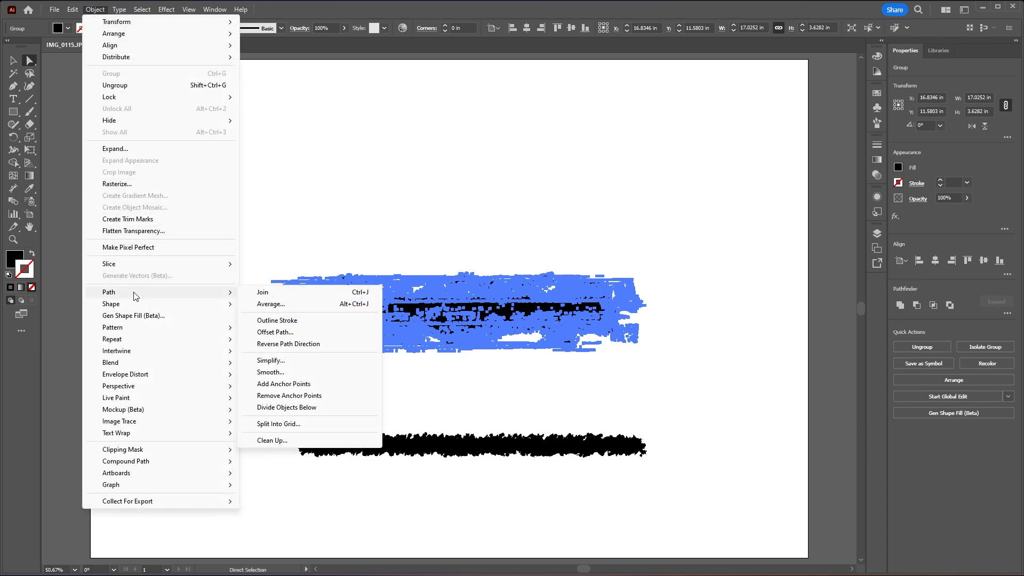
{"action": "left_click", "coordinate": [269, 360]}
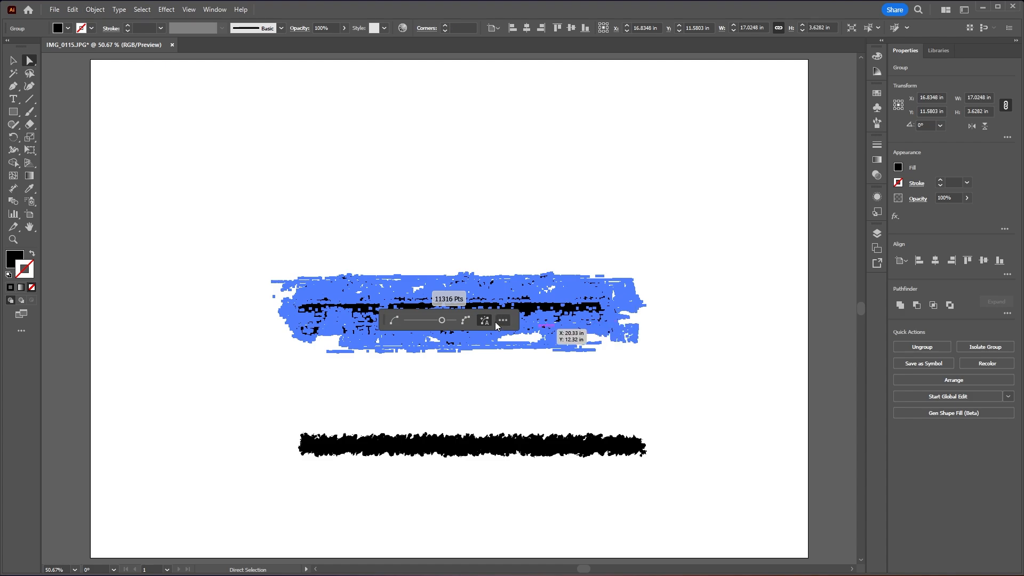
{"action": "left_click", "coordinate": [504, 321]}
{"action": "mouse_move", "coordinate": [963, 122]}
{"action": "left_mouse_down"}
{"action": "mouse_move", "coordinate": [764, 117]}
{"action": "mouse_move", "coordinate": [666, 89]}
{"action": "left_mouse_up"}
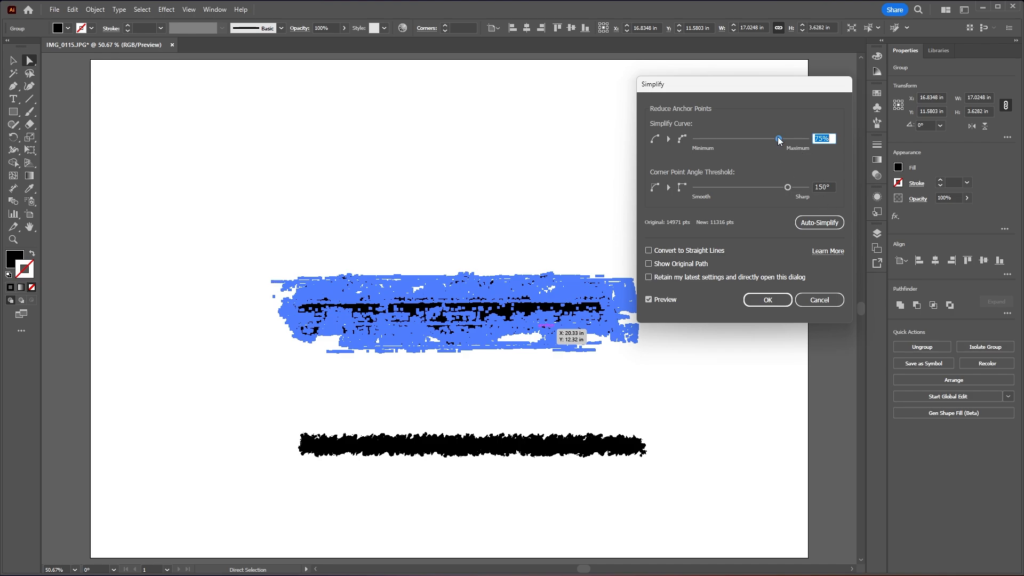
Step: Apply Simplify Curve 50% and Corner Point Angle Threshold 120° to the upper stroke
{"action": "left_click_drag", "start_coordinate": [778, 141], "coordinate": [751, 140]}
{"action": "left_click_drag", "start_coordinate": [787, 188], "coordinate": [767, 189]}
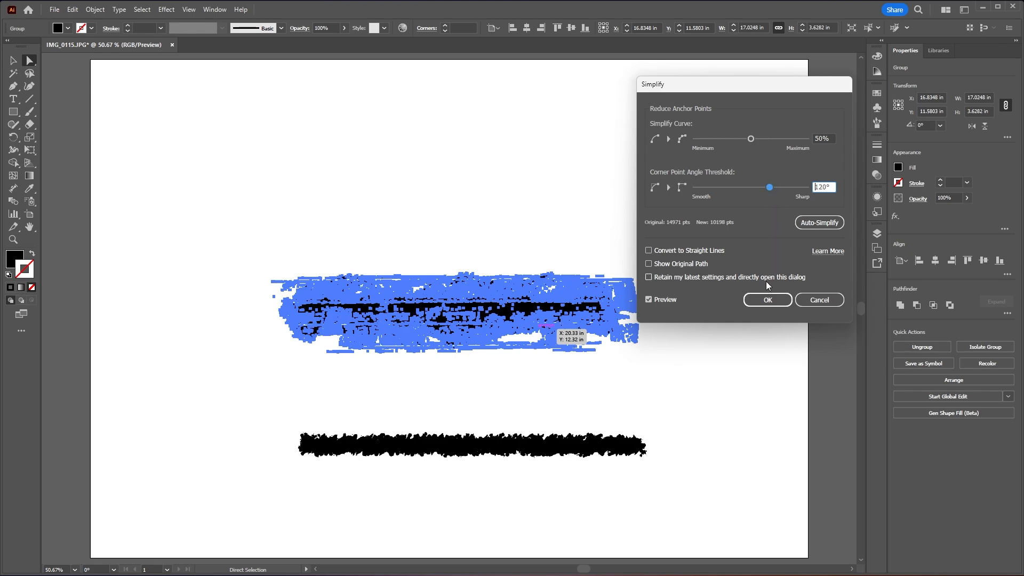
{"action": "left_click", "coordinate": [767, 300]}
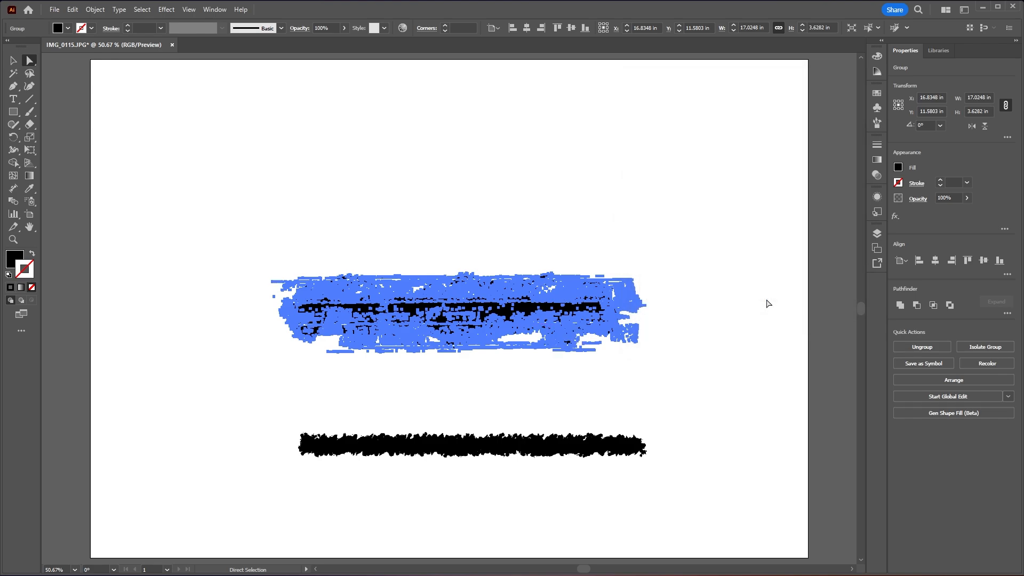
Step: Select the upper stroke group and begin a new brush of type Art Brush
{"action": "left_click", "coordinate": [663, 301]}
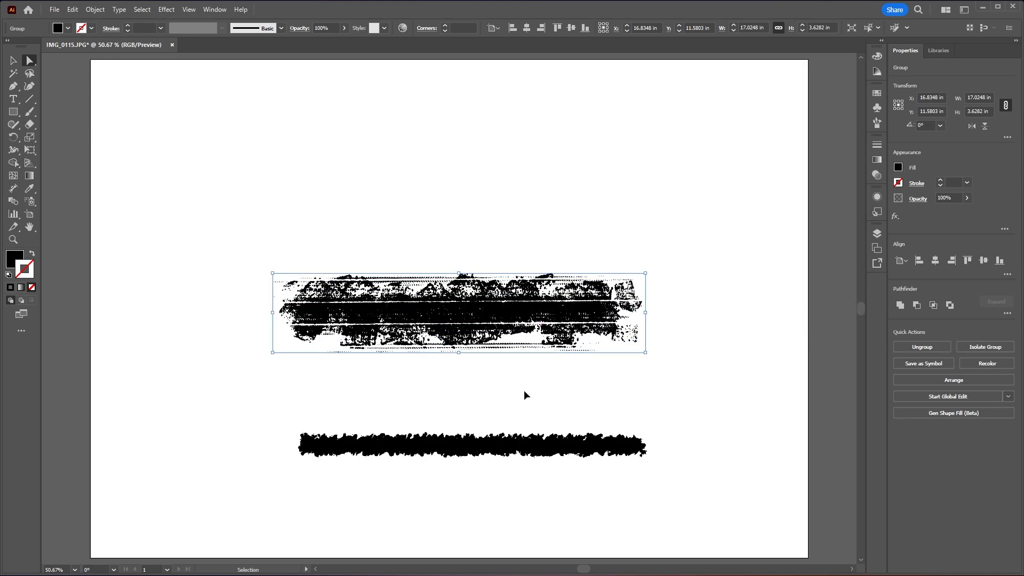
{"action": "key", "text": "v"}
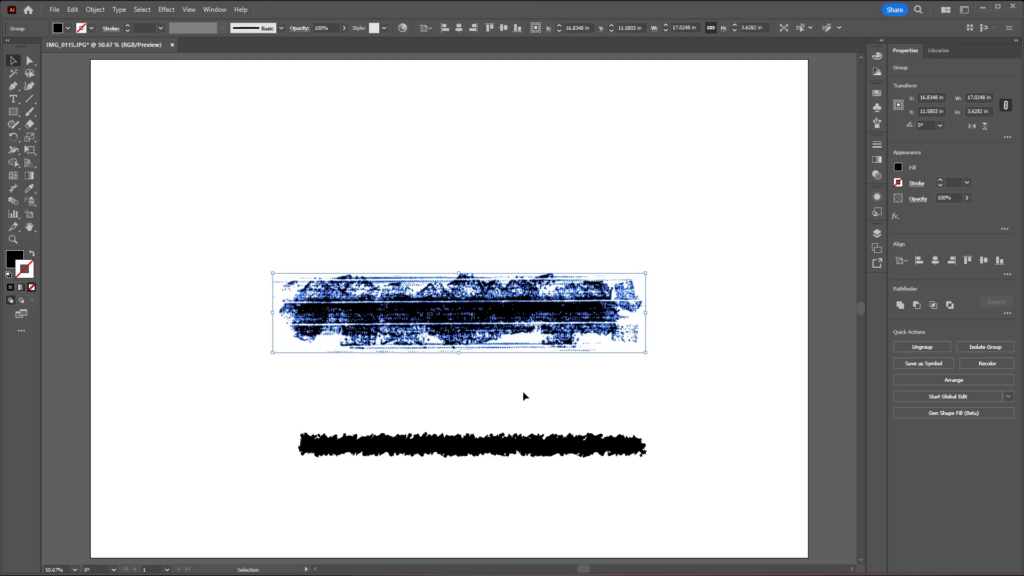
{"action": "left_click", "coordinate": [280, 27]}
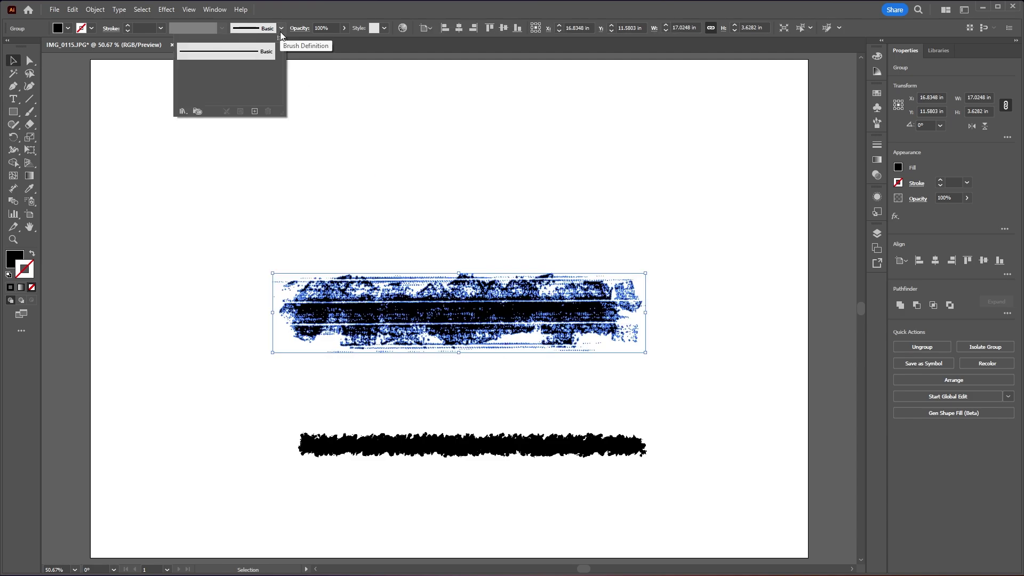
{"action": "left_click", "coordinate": [254, 112]}
{"action": "left_click_drag", "start_coordinate": [854, 178], "coordinate": [690, 106]}
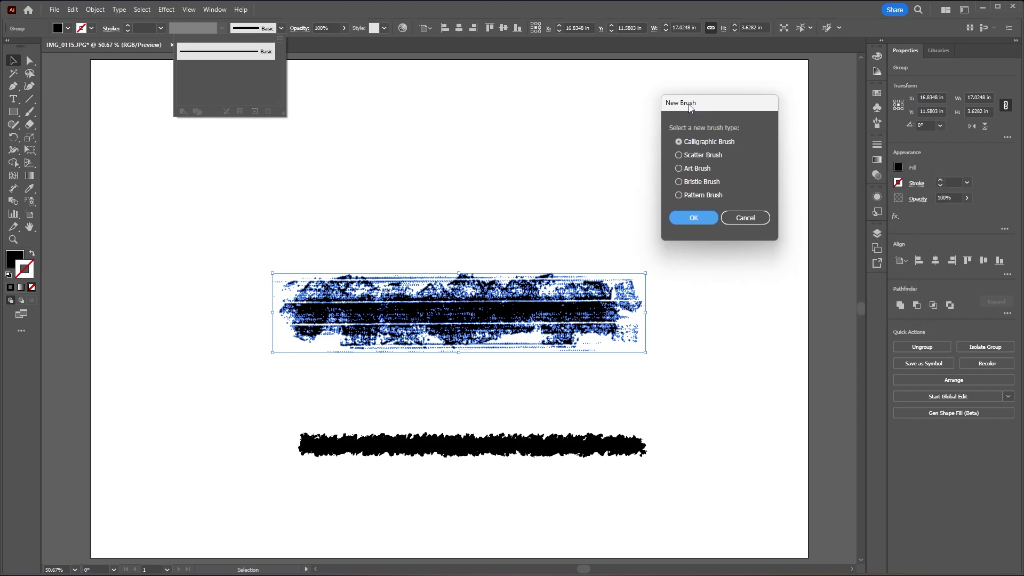
{"action": "left_click", "coordinate": [678, 169]}
{"action": "left_click", "coordinate": [693, 217]}
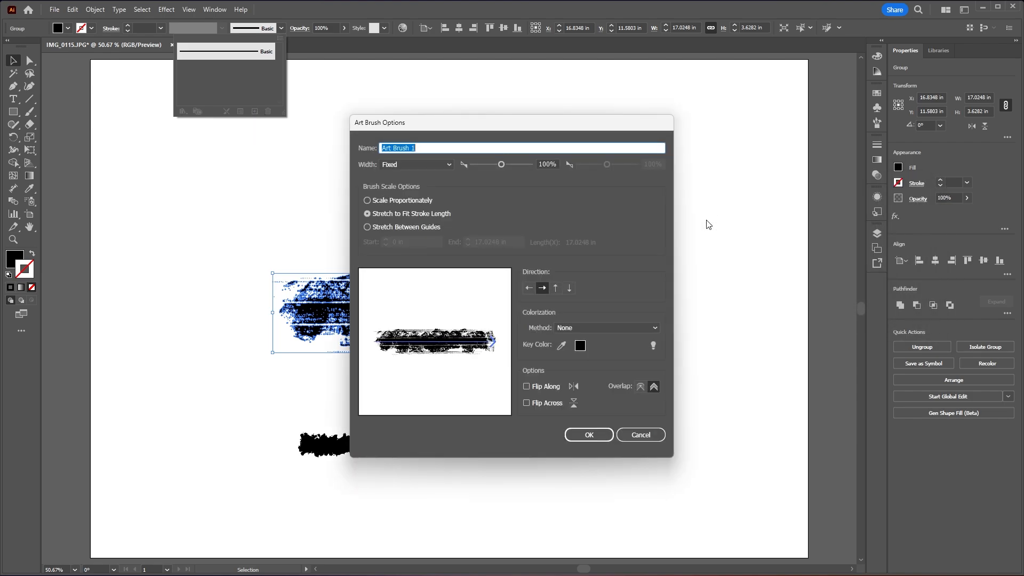
{"action": "type", "text": "Styx"}
Step: Name the art brush Styx, set Colorization Method to Tints and save it
{"action": "left_click", "coordinate": [606, 327]}
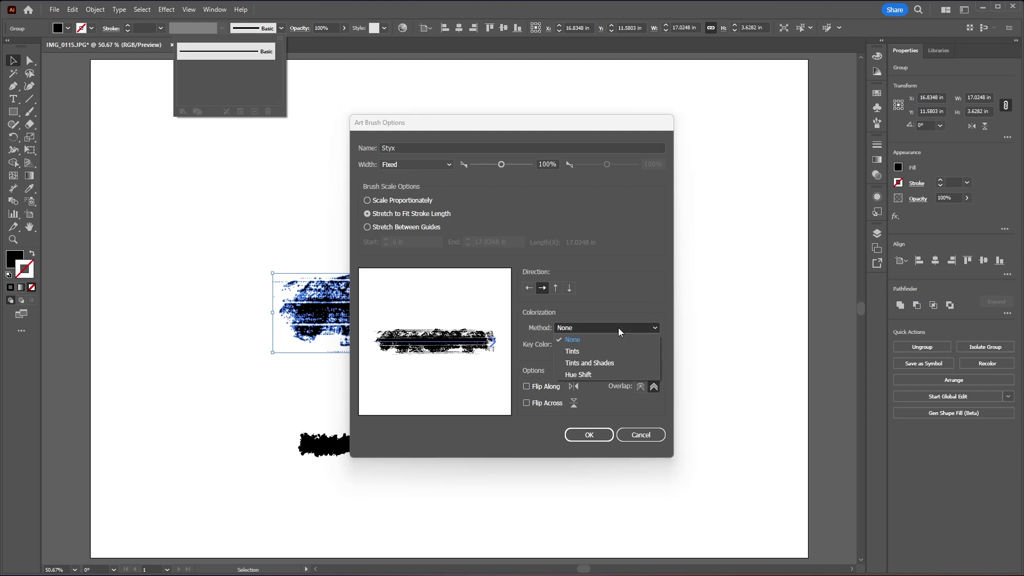
{"action": "left_click", "coordinate": [596, 353]}
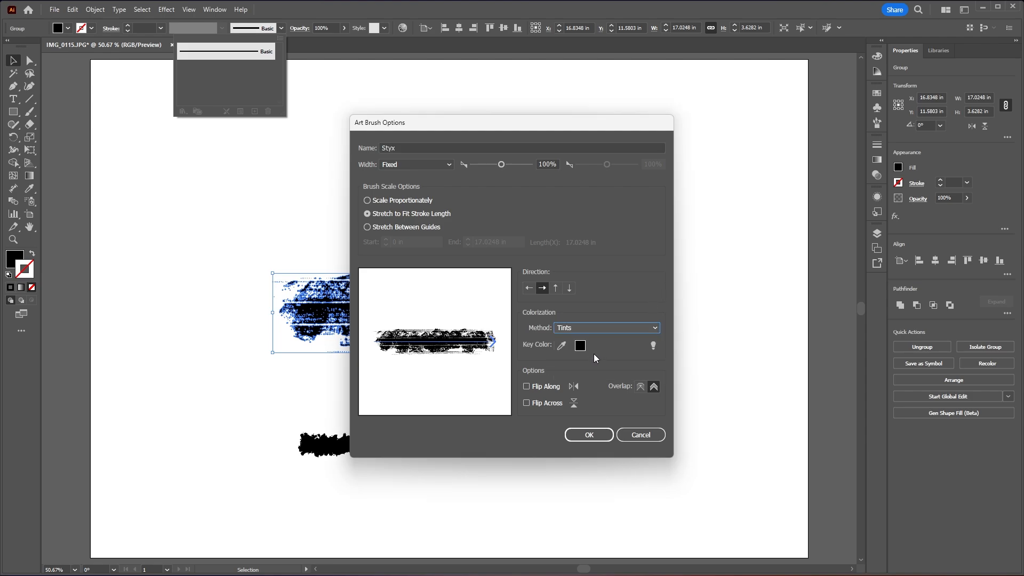
{"action": "left_click", "coordinate": [589, 434]}
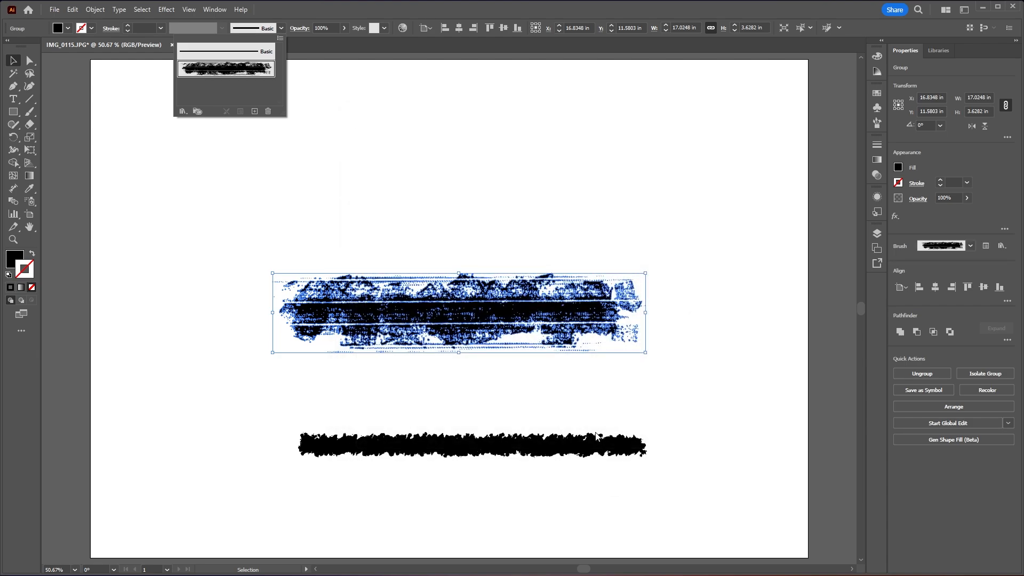
Step: Pick the new Styx brush with the Paintbrush tool and paint a stroke across the top
{"action": "left_click", "coordinate": [718, 411]}
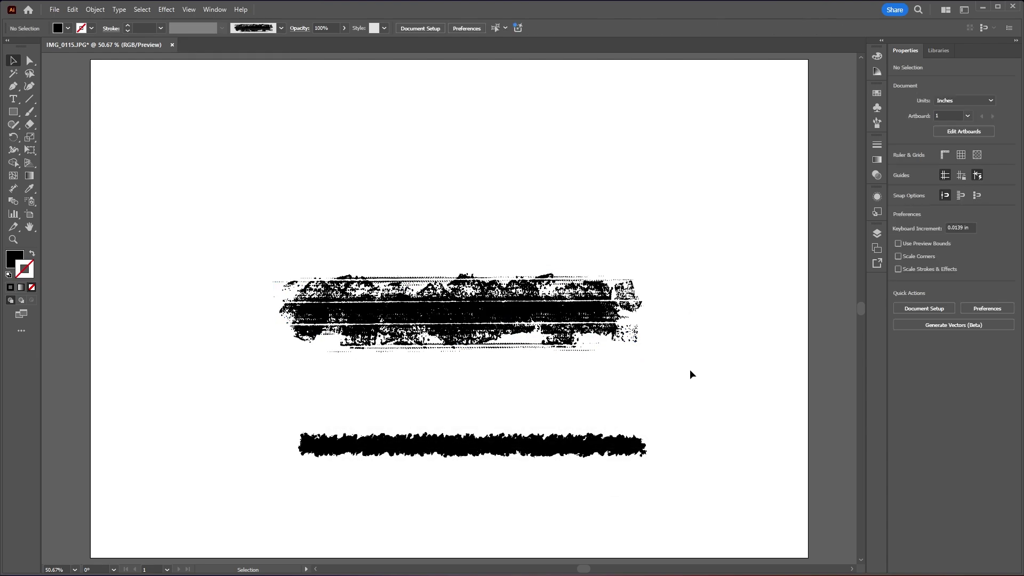
{"action": "left_click", "coordinate": [31, 111]}
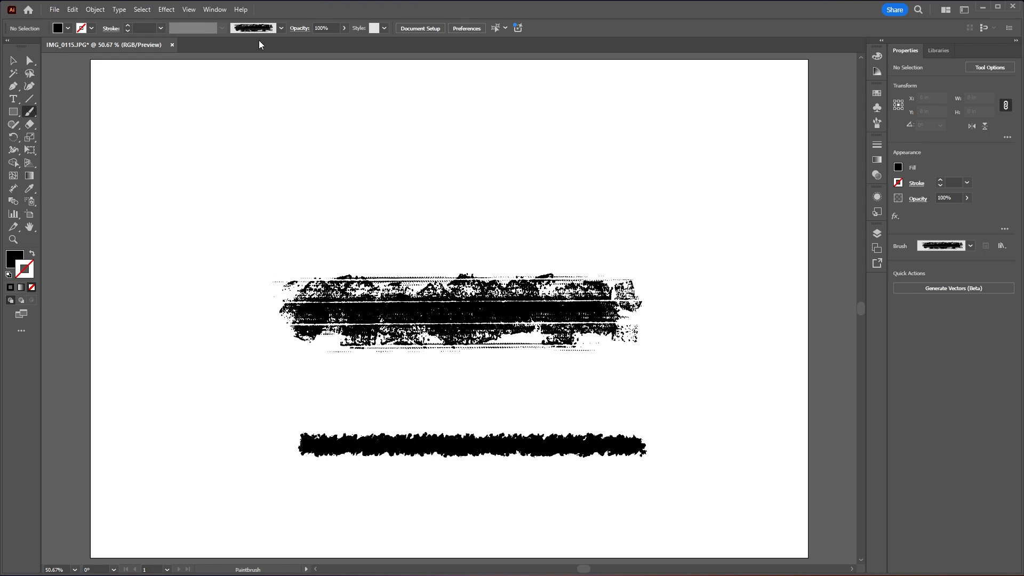
{"action": "left_click", "coordinate": [281, 29]}
{"action": "left_click", "coordinate": [251, 71]}
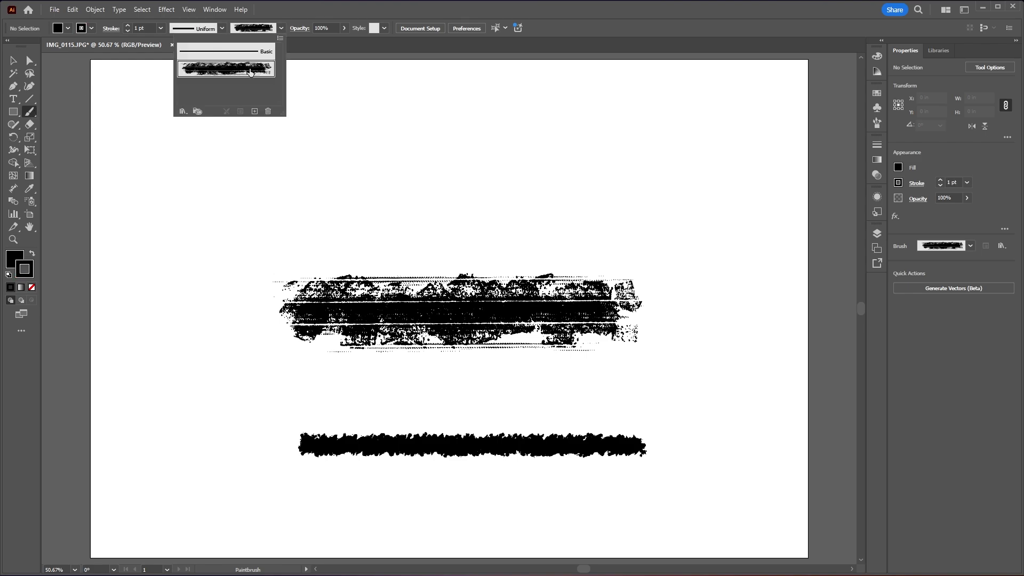
{"action": "left_click", "coordinate": [281, 32]}
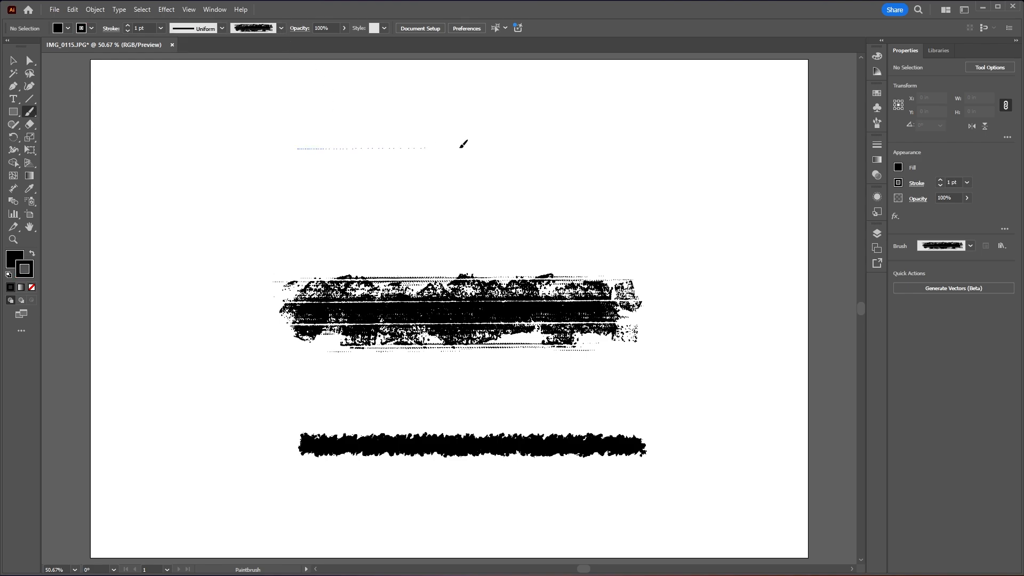
{"action": "left_click_drag", "start_coordinate": [302, 147], "coordinate": [614, 149]}
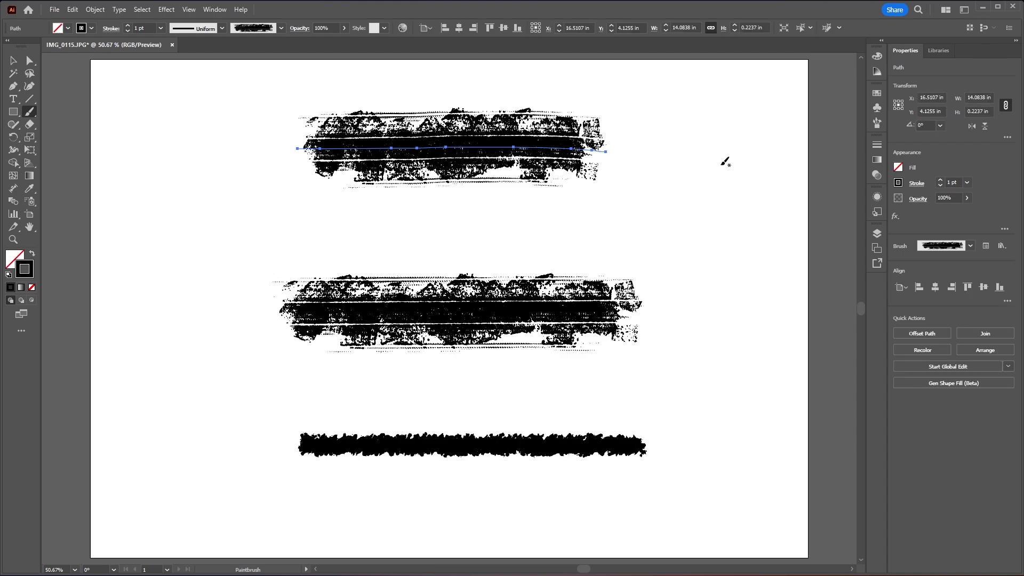
Step: Hide the transparency grid for a plain white canvas and fit the artboard in the window
{"action": "key", "text": "v"}
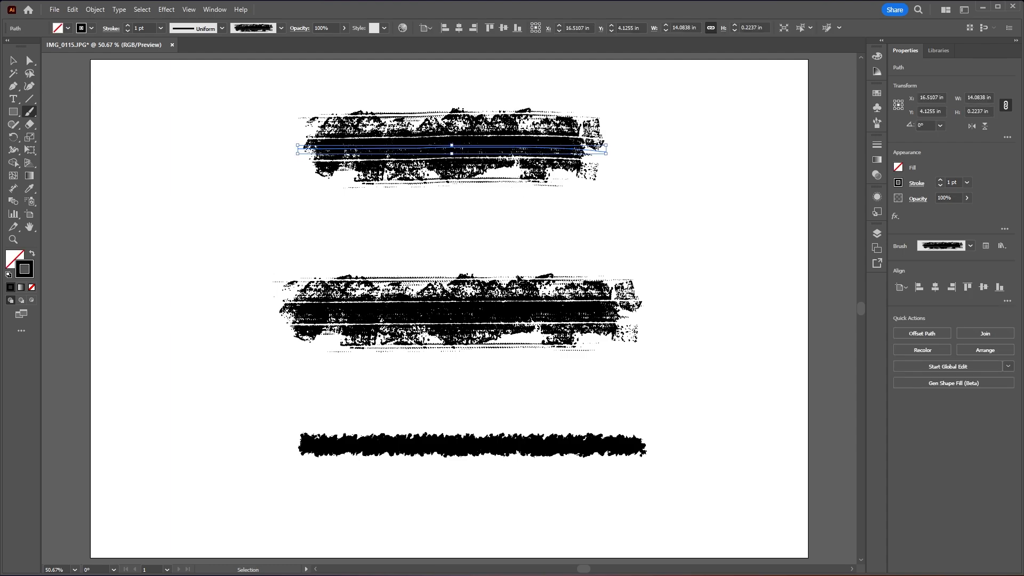
{"action": "key", "text": "b"}
{"action": "key", "text": "ctrl+shift+d"}
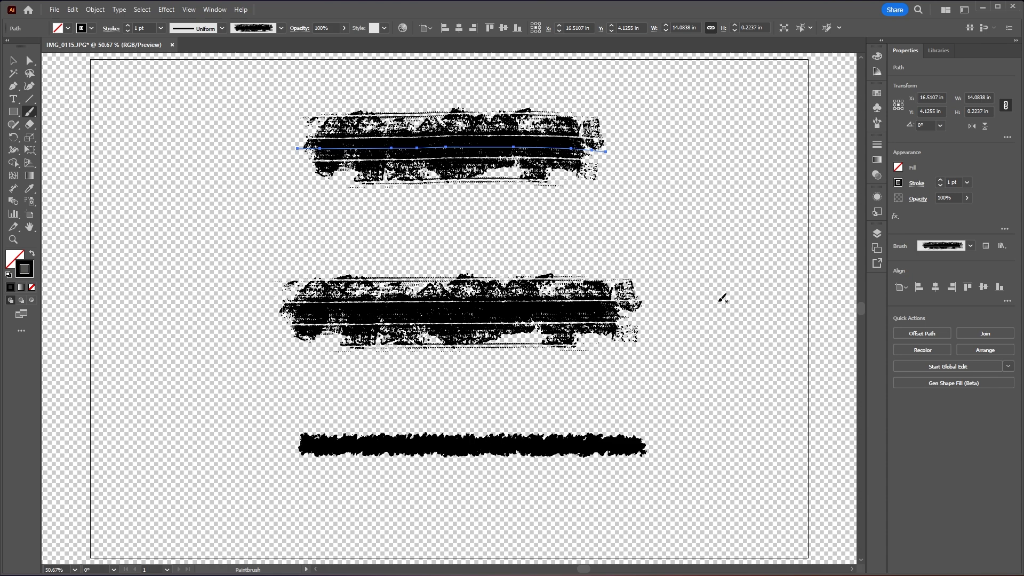
{"action": "key", "text": "ctrl+shift+d"}
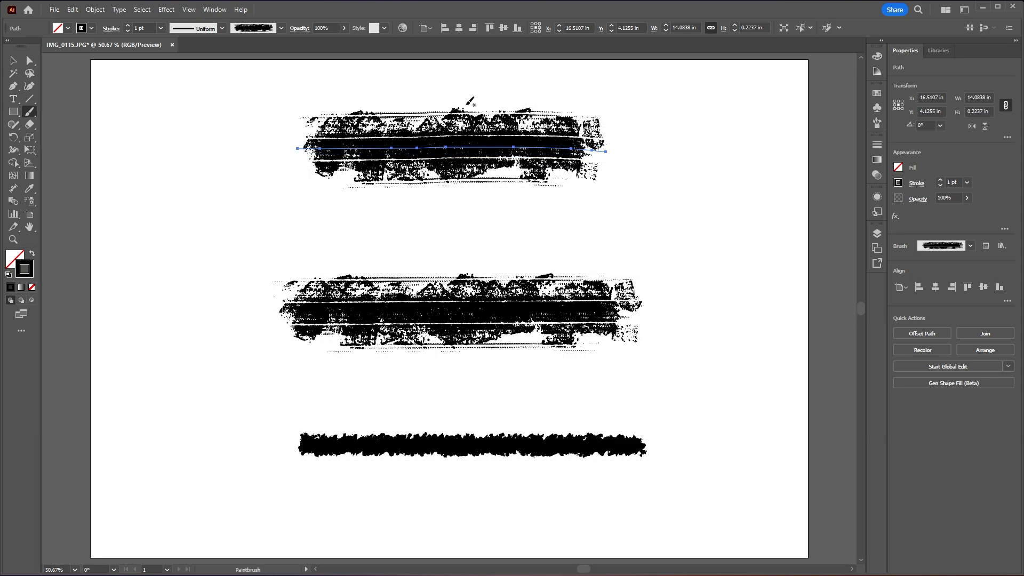
{"action": "key", "text": "ctrl+equal"}
{"action": "key", "text": "ctrl+equal"}
{"action": "key", "text": "ctrl+minus"}
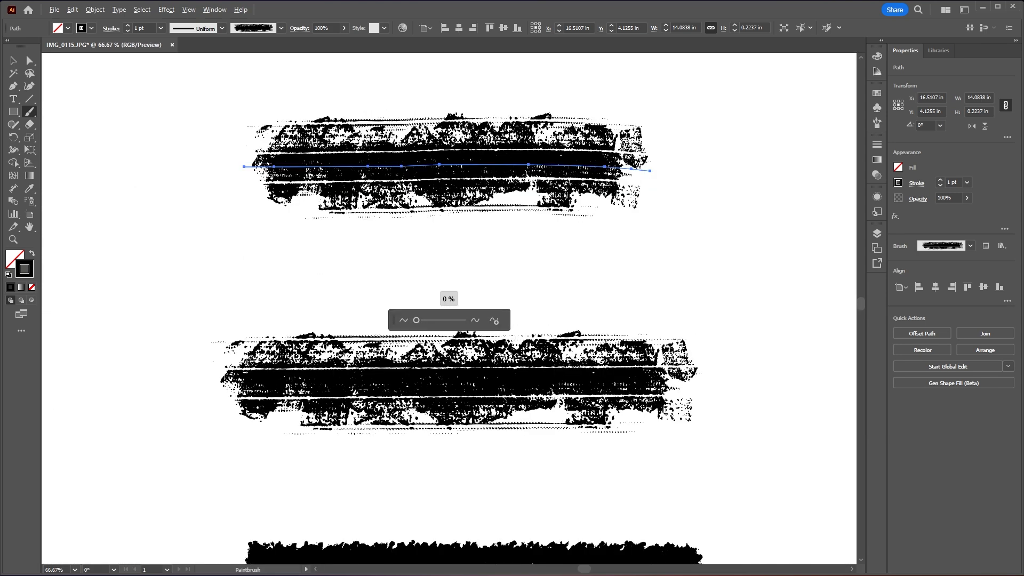
{"action": "key", "text": "ctrl+0"}
Step: Nudge two anchor points on the top Styx stroke's path so it bends gently
{"action": "key", "text": "a"}
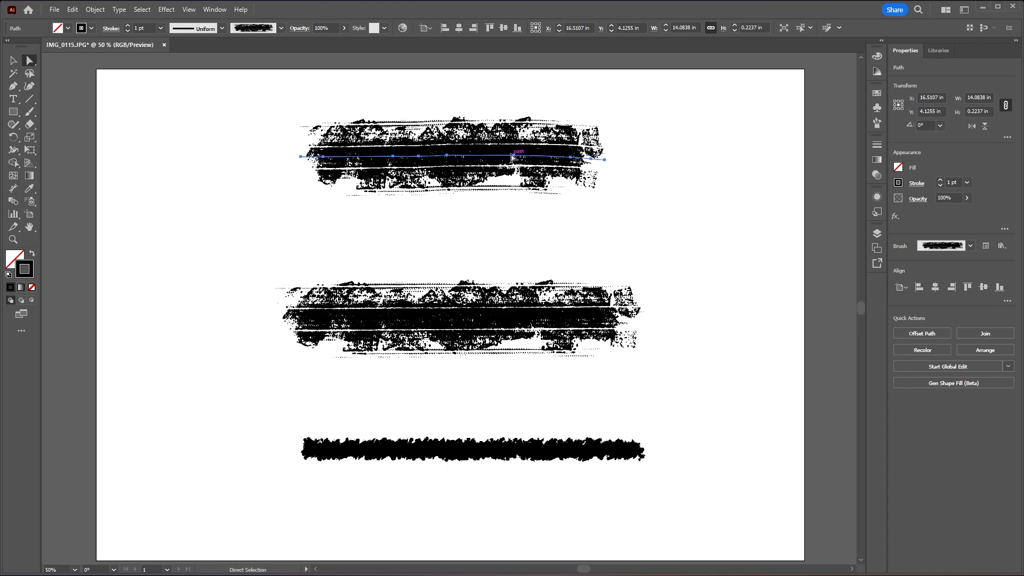
{"action": "left_click_drag", "start_coordinate": [524, 155], "coordinate": [551, 157]}
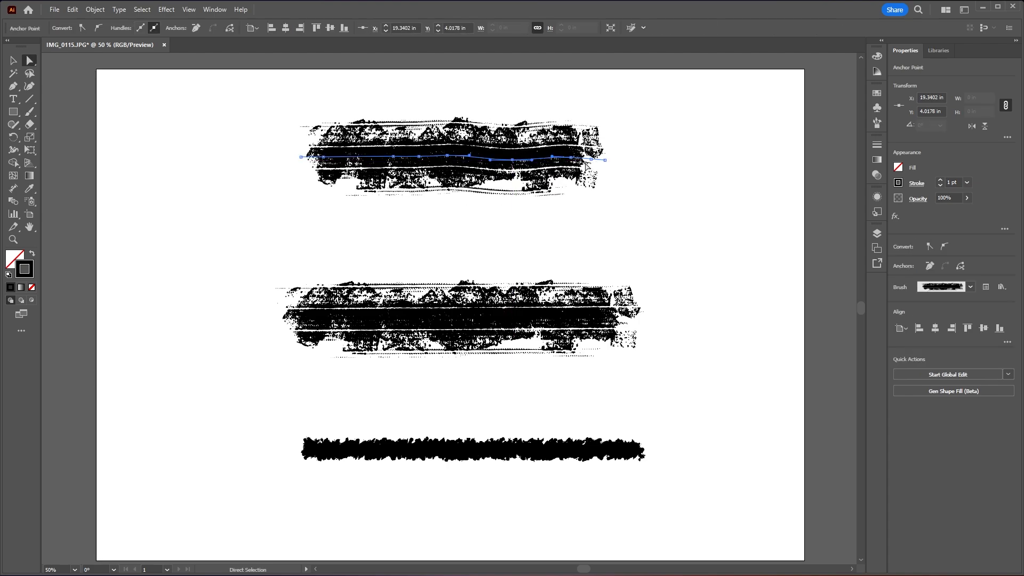
{"action": "left_click_drag", "start_coordinate": [553, 157], "coordinate": [557, 164]}
{"action": "key", "text": "v"}
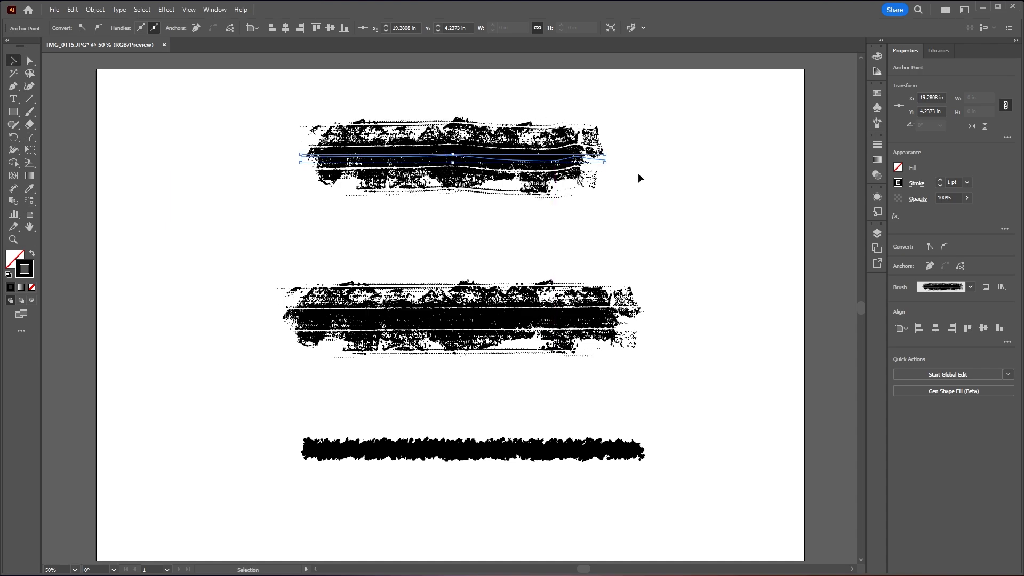
Step: Try the top stroke at 2 pt and 0.5 pt weights via the Stroke arrows
{"action": "left_click", "coordinate": [941, 180]}
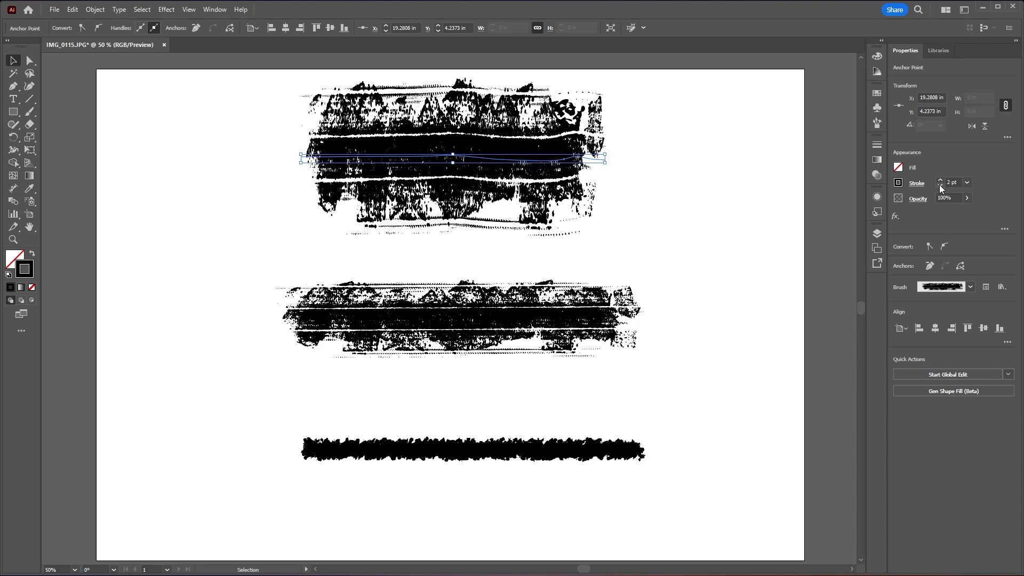
{"action": "left_click", "coordinate": [941, 186]}
{"action": "left_click", "coordinate": [940, 185]}
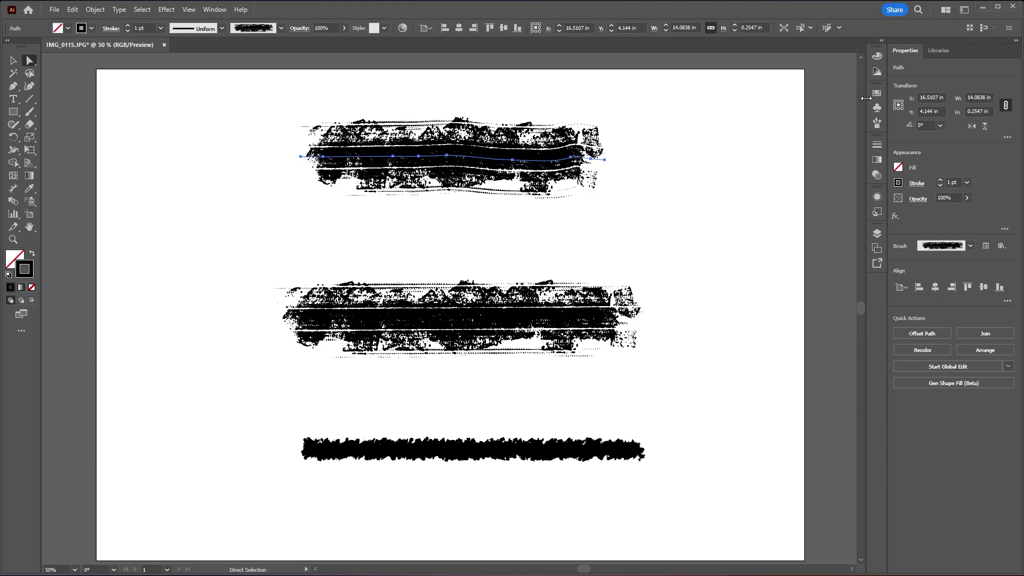
Step: Load the Art & Illustration swatch library and colour the top Styx stroke a darker blue
{"action": "left_click", "coordinate": [878, 94]}
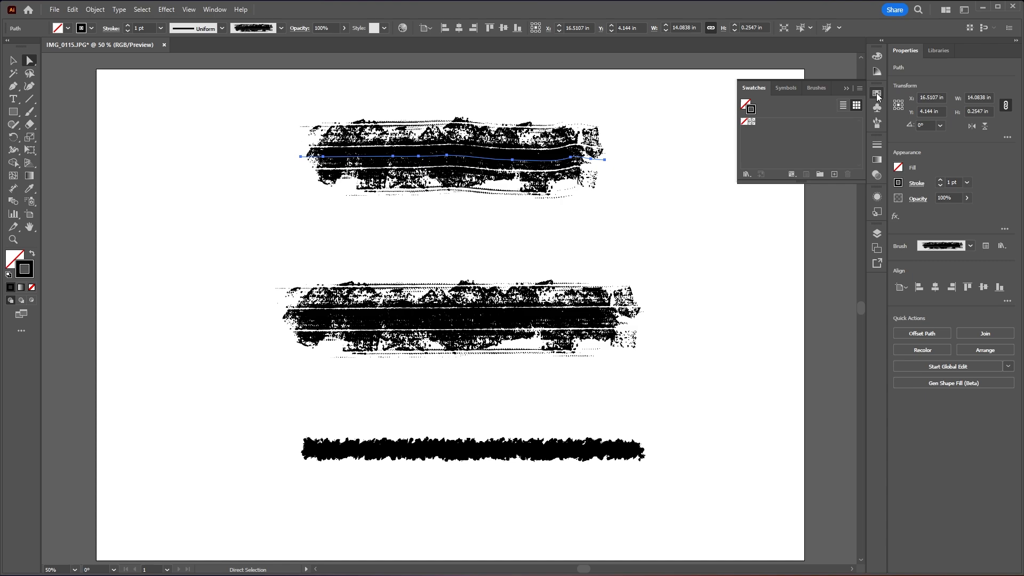
{"action": "left_click", "coordinate": [746, 174]}
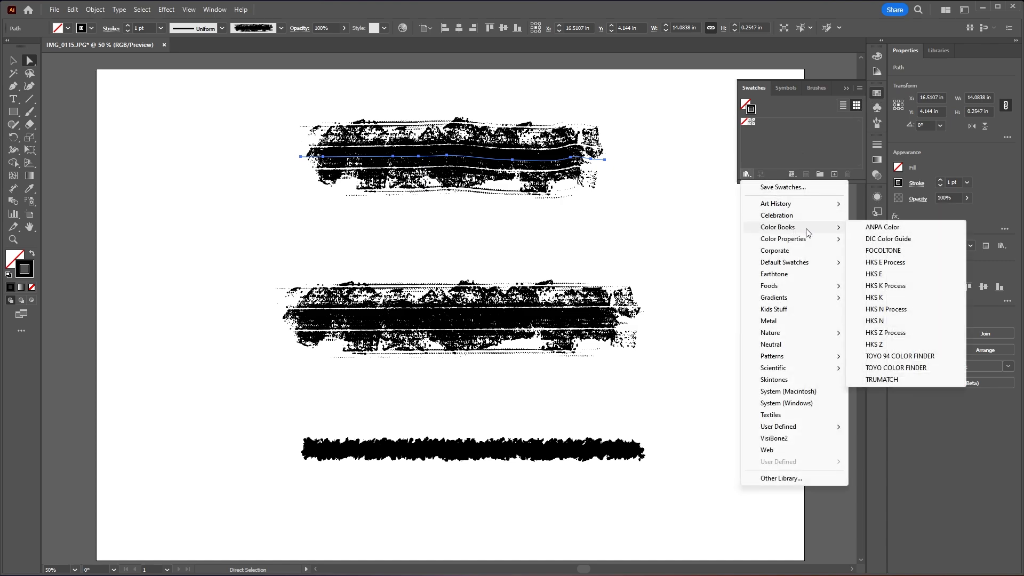
{"action": "mouse_move", "coordinate": [788, 262]}
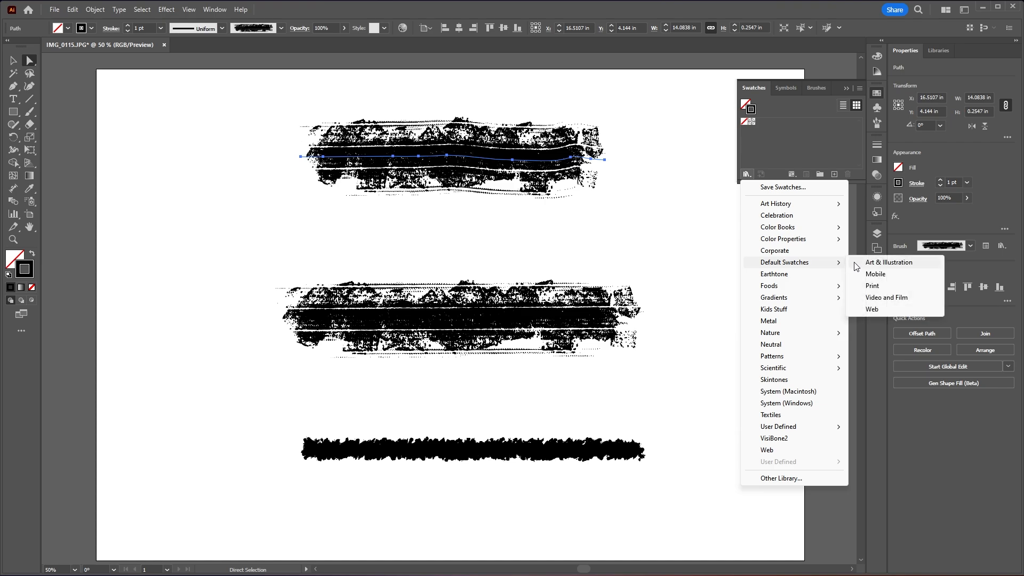
{"action": "left_click", "coordinate": [888, 262]}
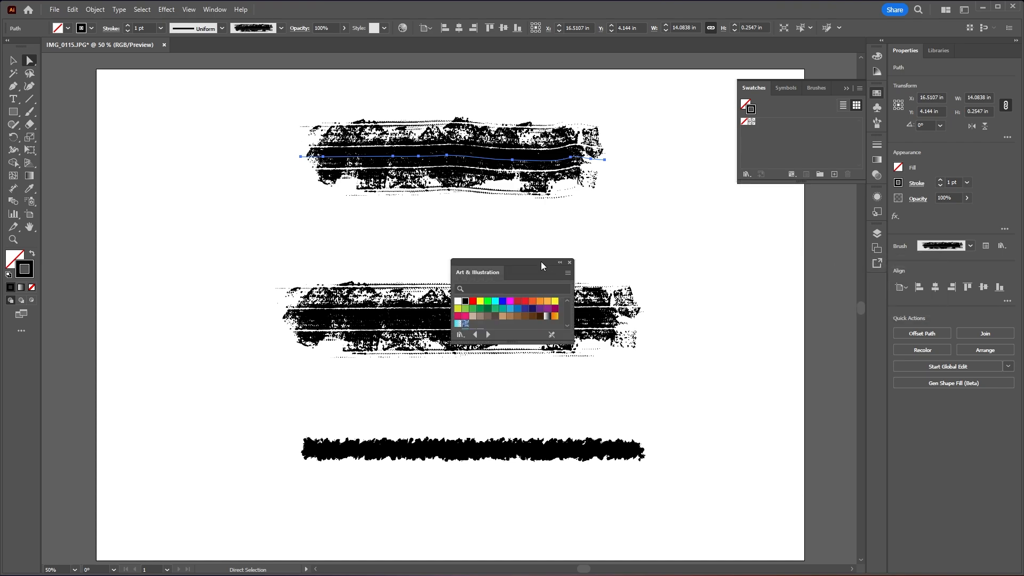
{"action": "left_click_drag", "start_coordinate": [542, 265], "coordinate": [824, 208]}
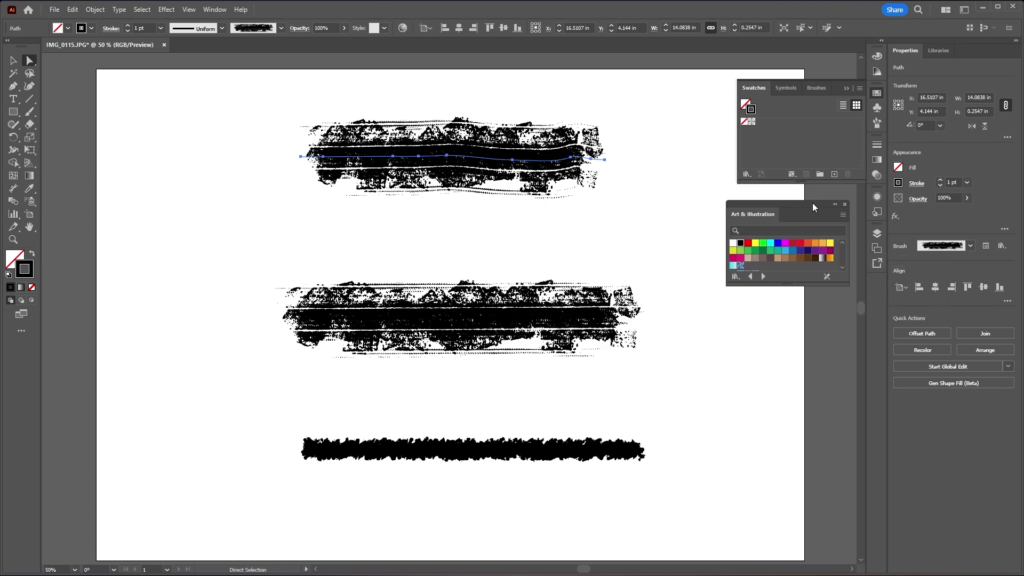
{"action": "left_click", "coordinate": [791, 253]}
{"action": "left_click", "coordinate": [798, 255]}
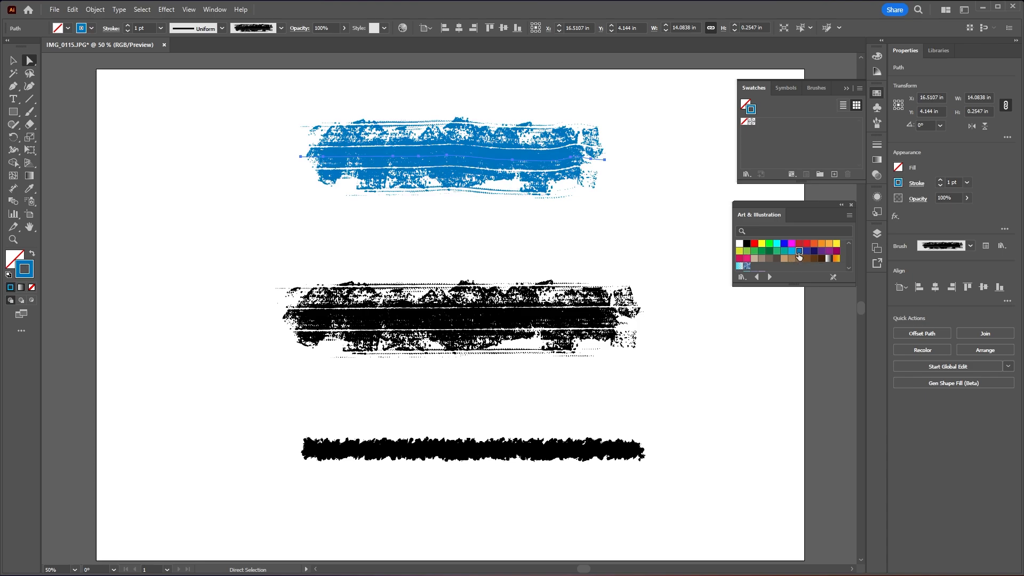
Step: Paint a diagonal Styx brush stroke across the blue one and colour it red
{"action": "left_click", "coordinate": [29, 112]}
{"action": "left_click_drag", "start_coordinate": [550, 196], "coordinate": [634, 221]}
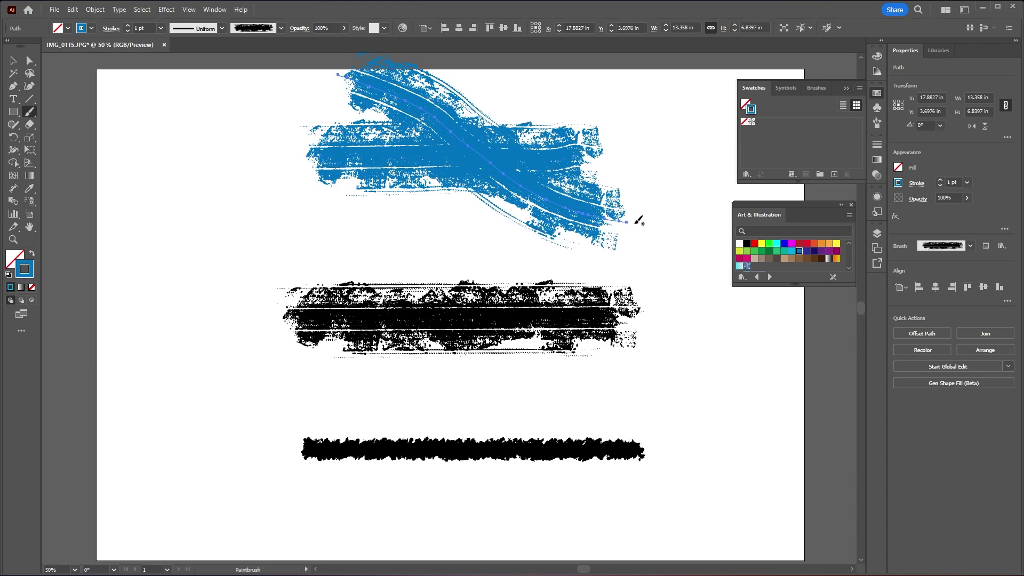
{"action": "left_click", "coordinate": [798, 245]}
Step: Select the red diagonal stroke together with the blue stroke
{"action": "key", "text": "v"}
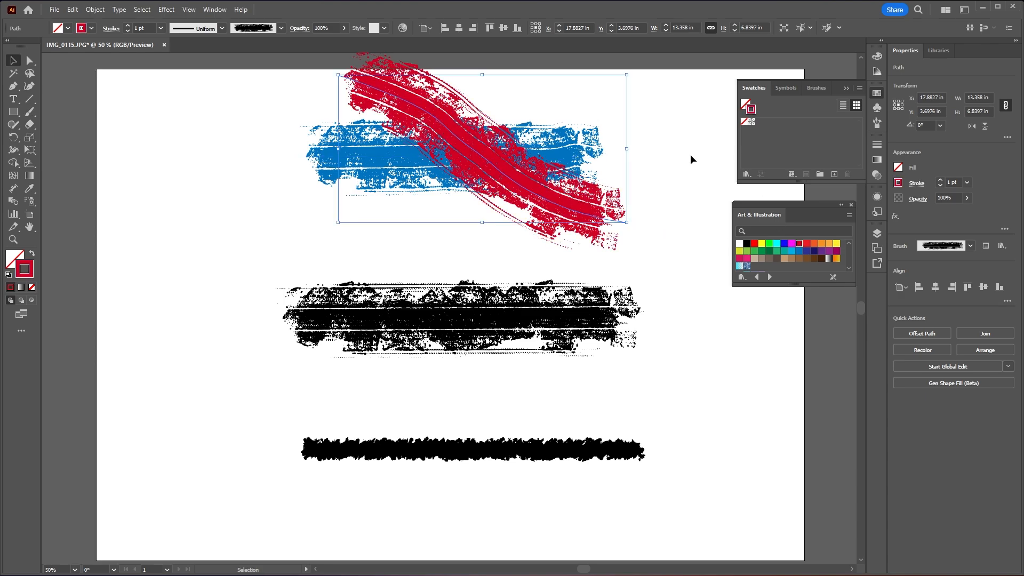
{"action": "left_click", "coordinate": [502, 136]}
{"action": "left_click", "coordinate": [336, 160], "text": "shift"}
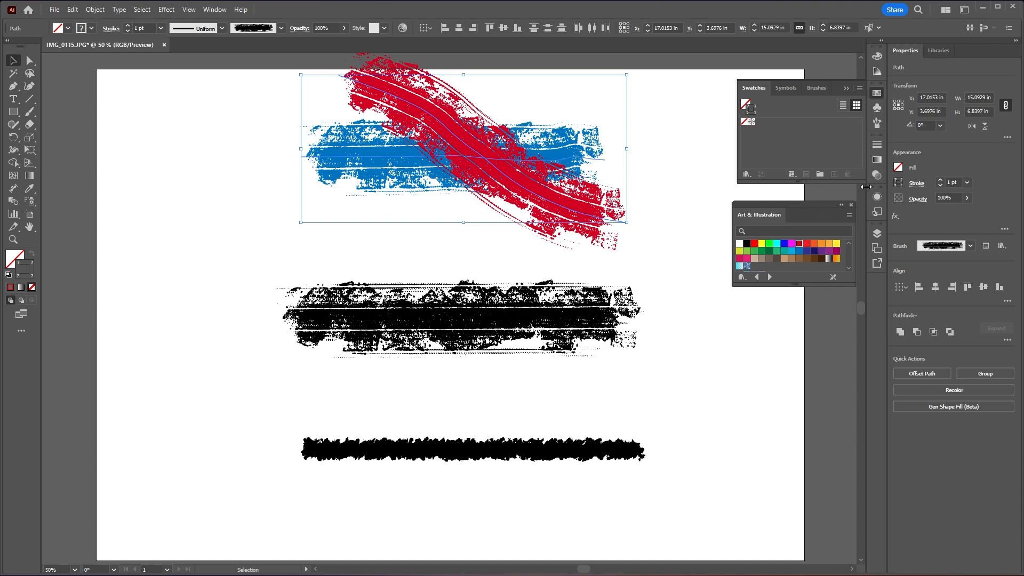
Step: Set both strokes to Multiply blending in the Transparency panel
{"action": "left_click", "coordinate": [875, 176]}
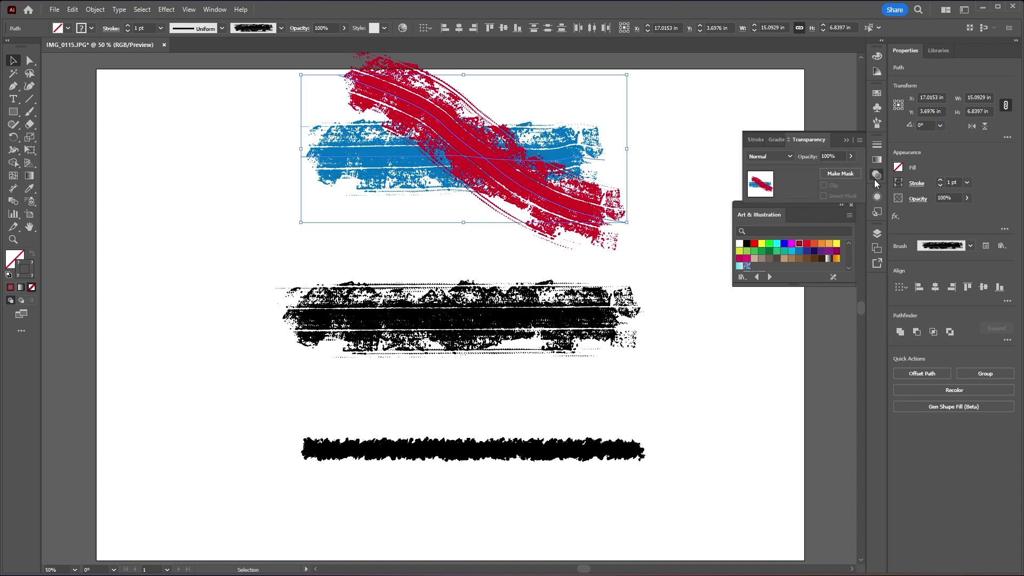
{"action": "left_click", "coordinate": [782, 156]}
{"action": "left_click", "coordinate": [768, 193]}
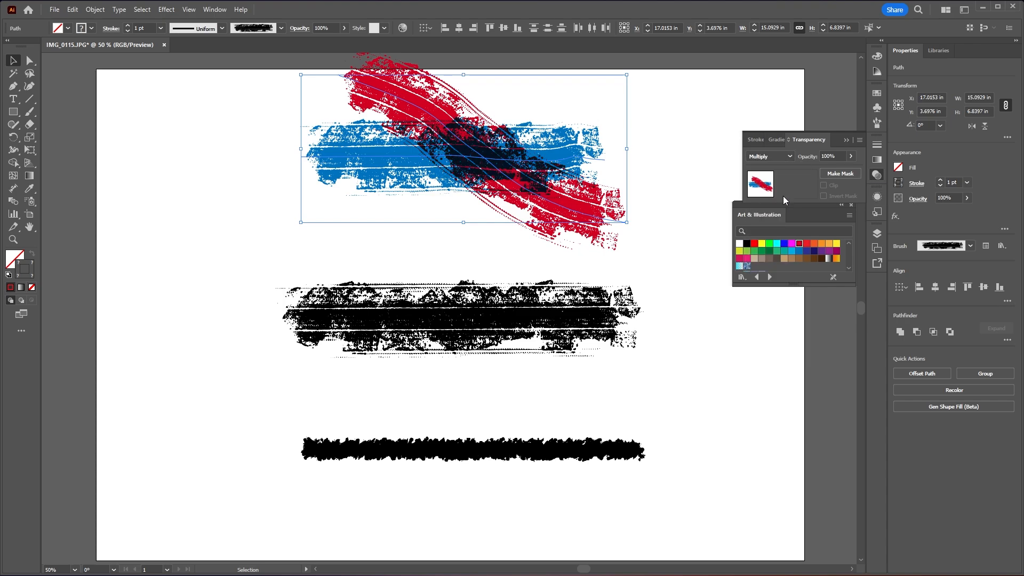
{"action": "left_click", "coordinate": [671, 112]}
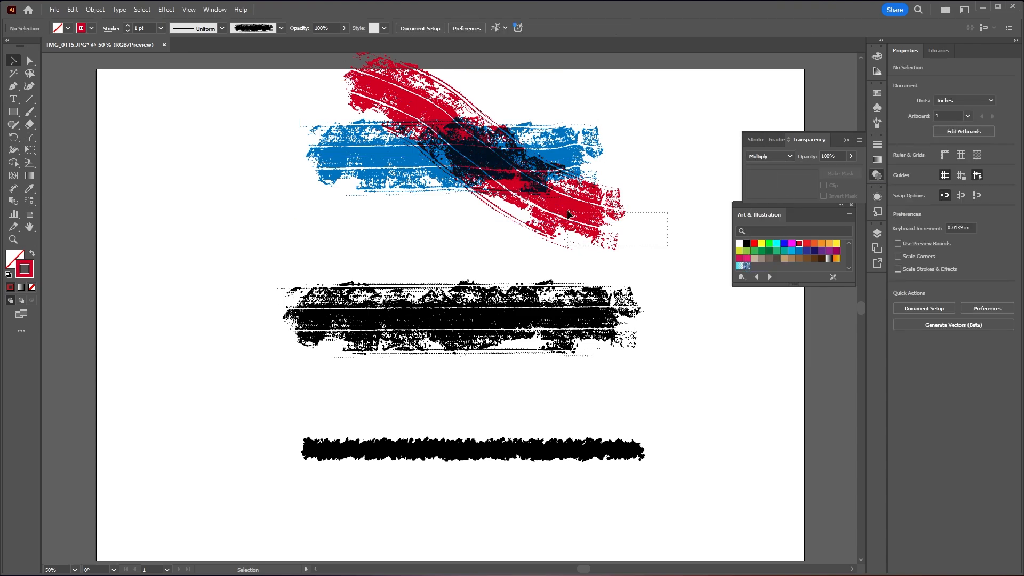
Step: Recolour the diagonal stroke a yellow-orange so the overlap turns green
{"action": "left_click_drag", "start_coordinate": [668, 248], "coordinate": [566, 208]}
{"action": "left_click", "coordinate": [813, 246]}
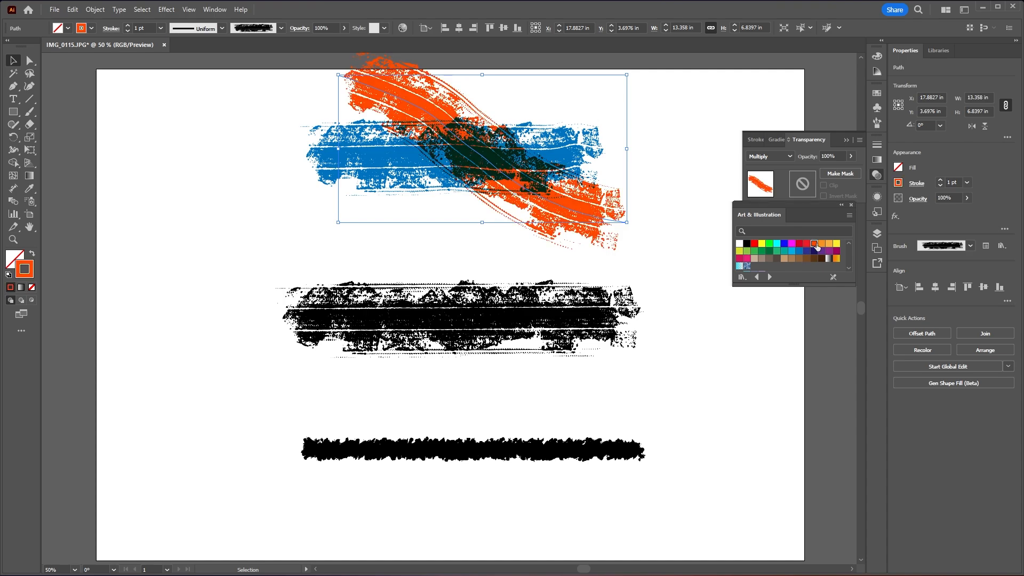
{"action": "left_click", "coordinate": [830, 248]}
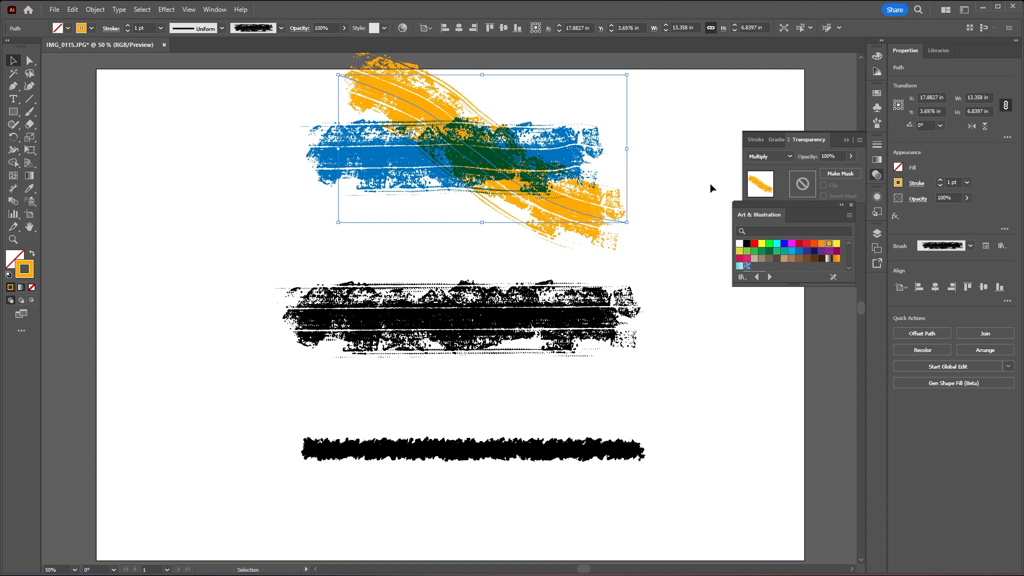
{"action": "left_click", "coordinate": [673, 150]}
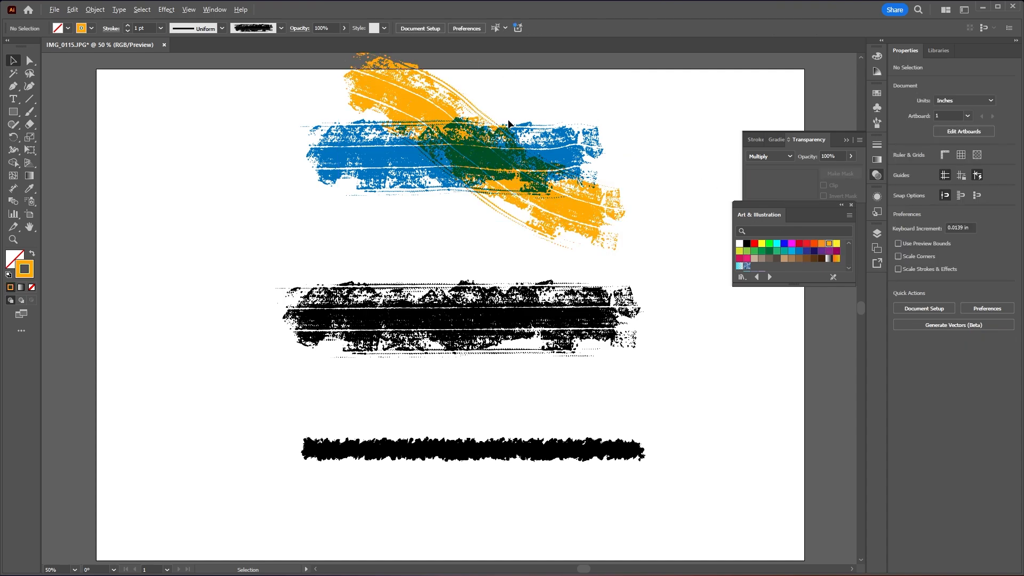
{"action": "scroll", "coordinate": [483, 112], "scroll_direction": "up", "scroll_amount": 1}
{"action": "scroll", "coordinate": [484, 113], "scroll_direction": "up", "scroll_amount": 1}
{"action": "scroll", "coordinate": [525, 108], "scroll_direction": "down", "scroll_amount": 1}
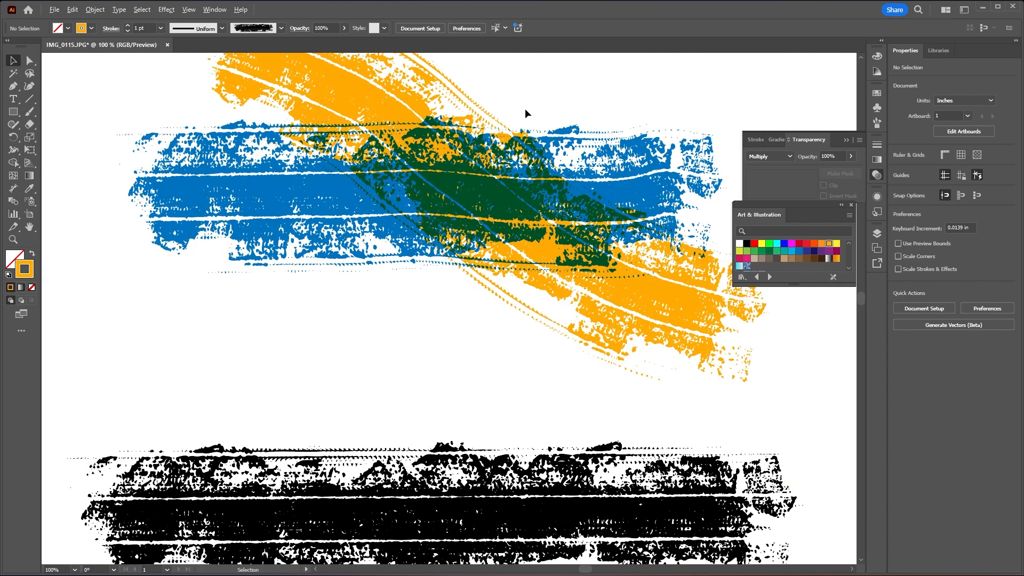
{"action": "scroll", "coordinate": [525, 108], "scroll_direction": "down", "scroll_amount": 1}
{"action": "left_click_drag", "start_coordinate": [689, 115], "coordinate": [670, 130]}
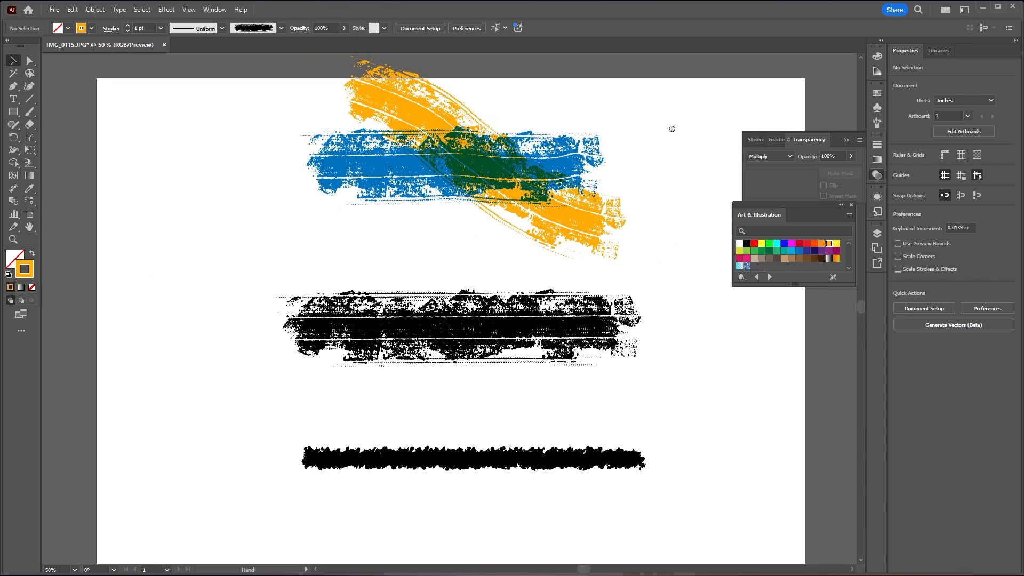